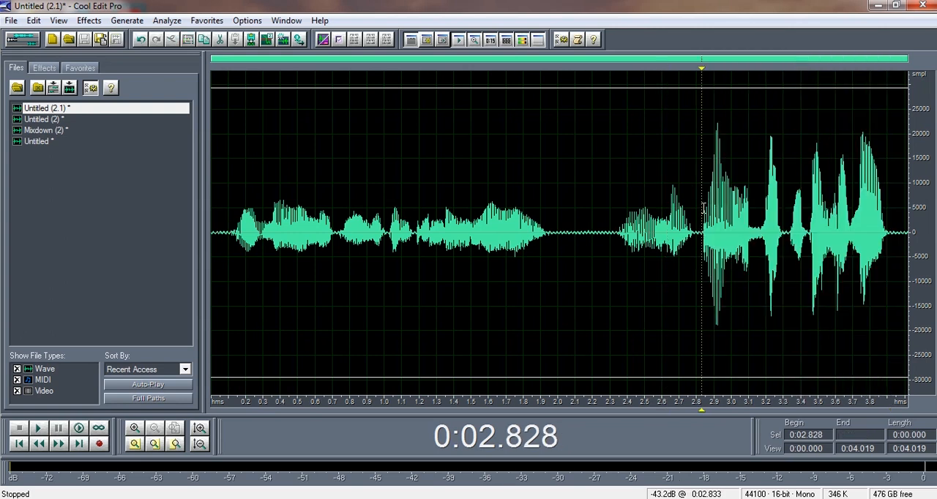
- Mark the loud ending and the quiet opening of Untitled (2.1) in turn, and open the Mixdown (2) waveform
left_click_drag(699, 249, 897, 275)
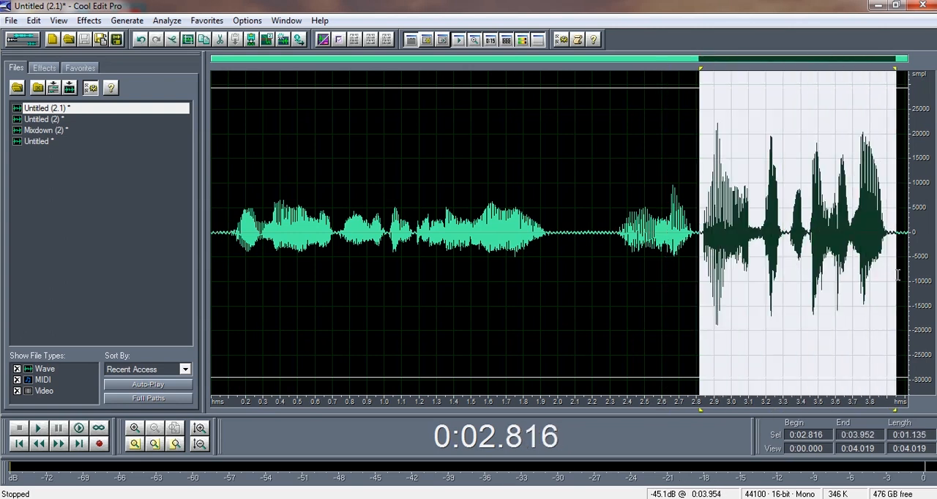
left_click_drag(697, 238, 230, 293)
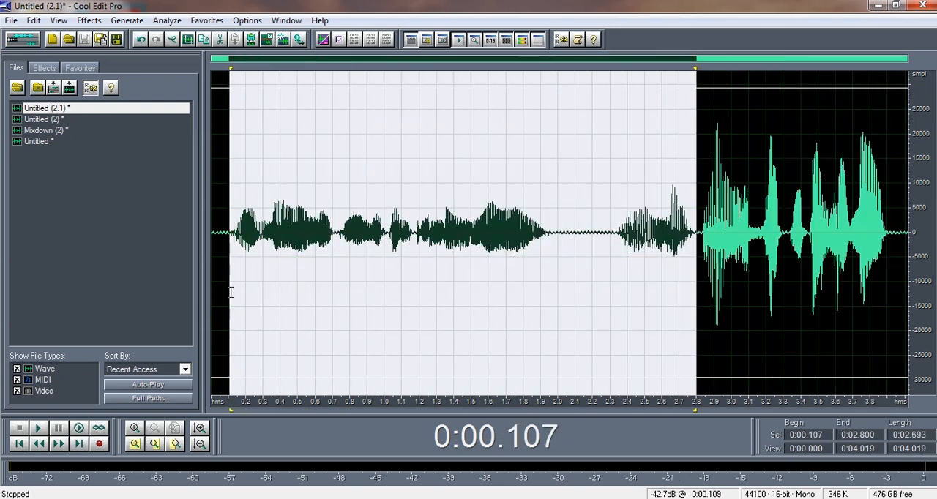
double_click(52, 132)
left_click(229, 209)
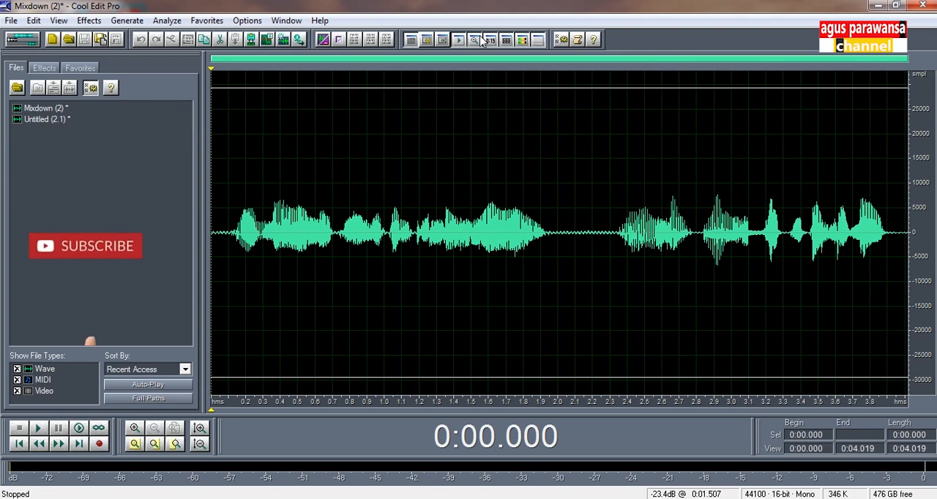
- Reopen the Untitled (2.1) waveform and play it from about 0.1 s to hear the level differences
double_click(46, 119)
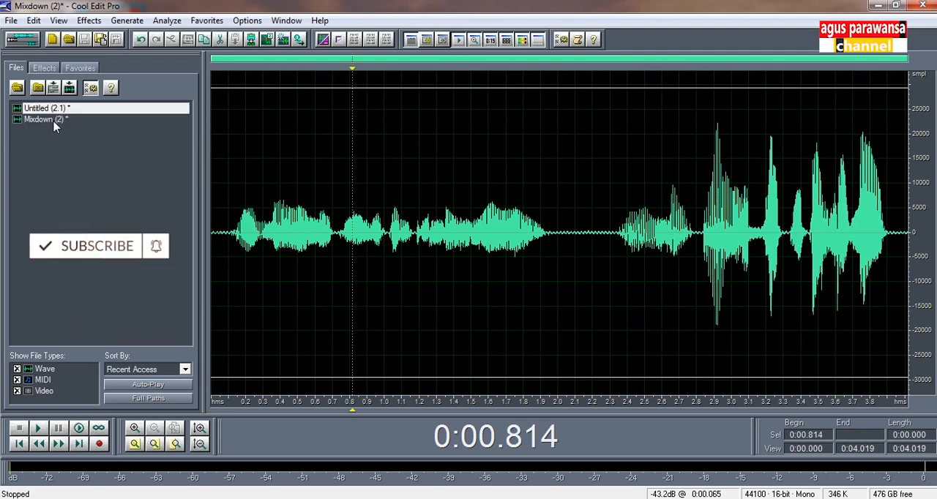
left_click(232, 203)
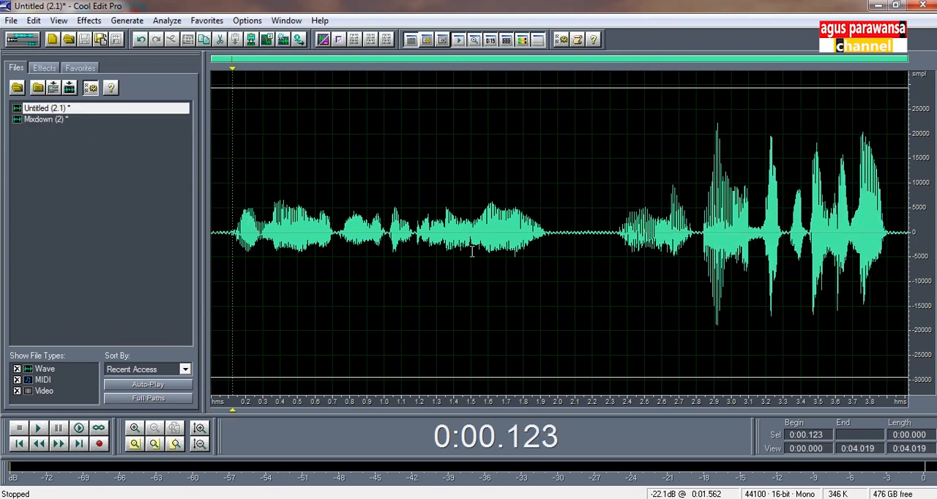
left_click(696, 247)
left_click(698, 247)
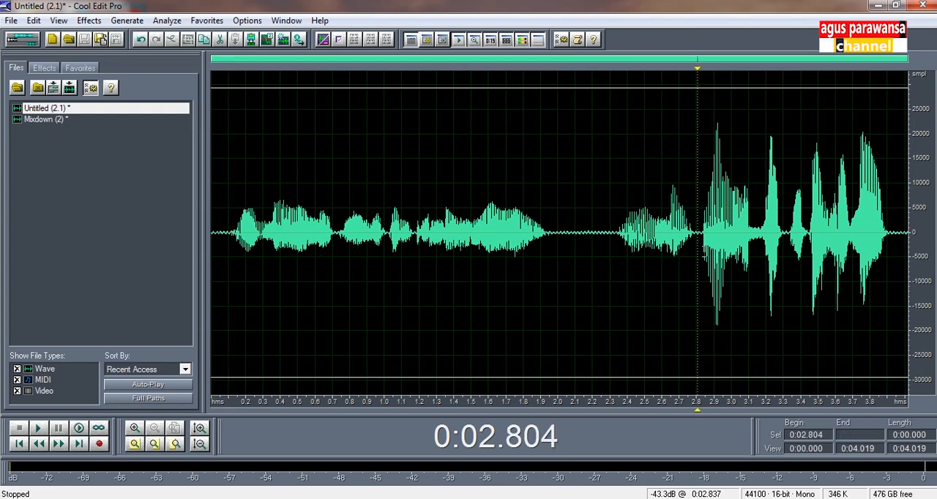
left_click(227, 264)
key("space")
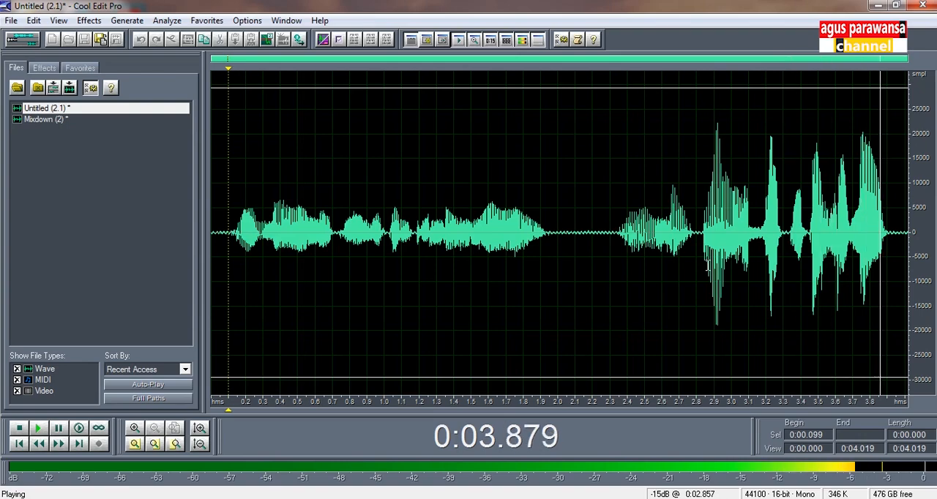
- Select the quiet speech from about 0.11 s to 2.81 s and play it to check its level
left_click_drag(698, 264, 231, 256)
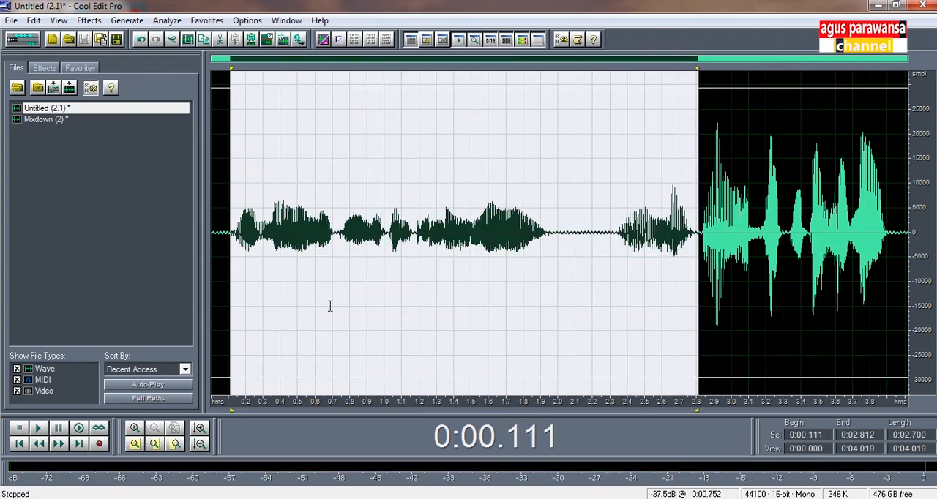
key("space")
key("space")
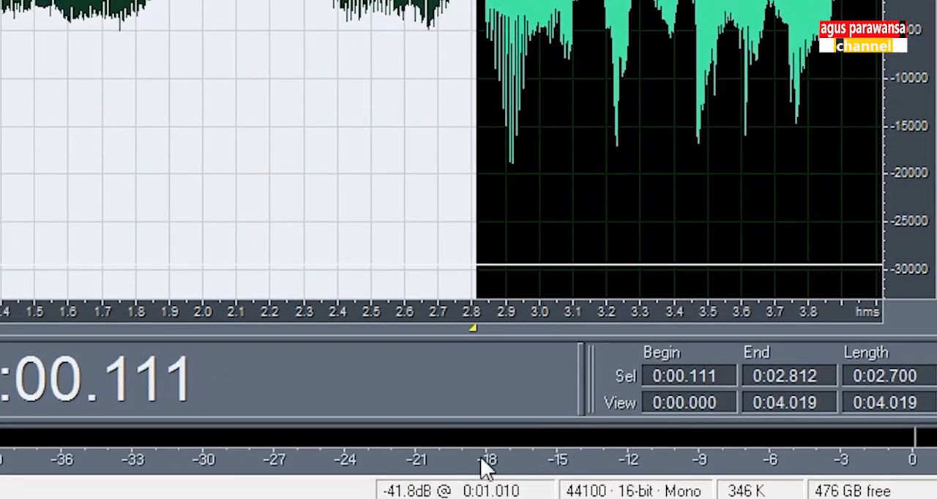
- Select the loud speech from about 2.82 s to 3.94 s and play it to check its level
left_click_drag(480, 69, 854, 70)
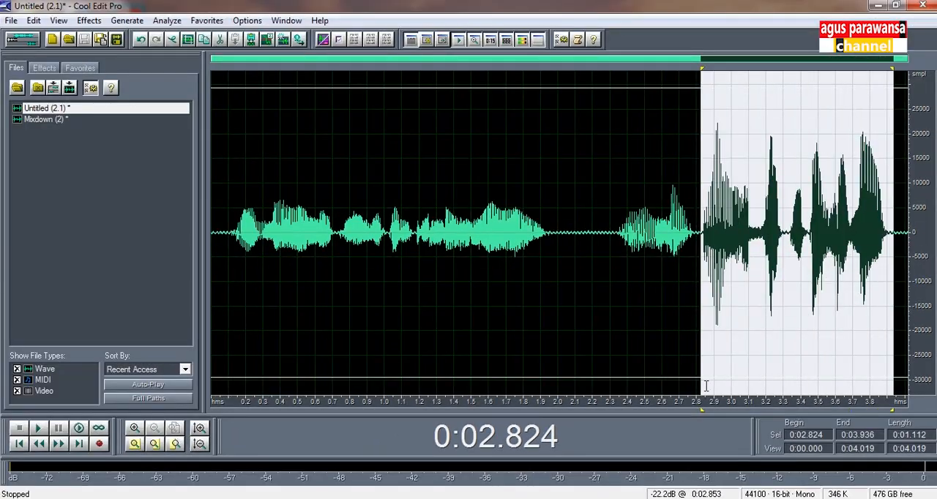
key("space")
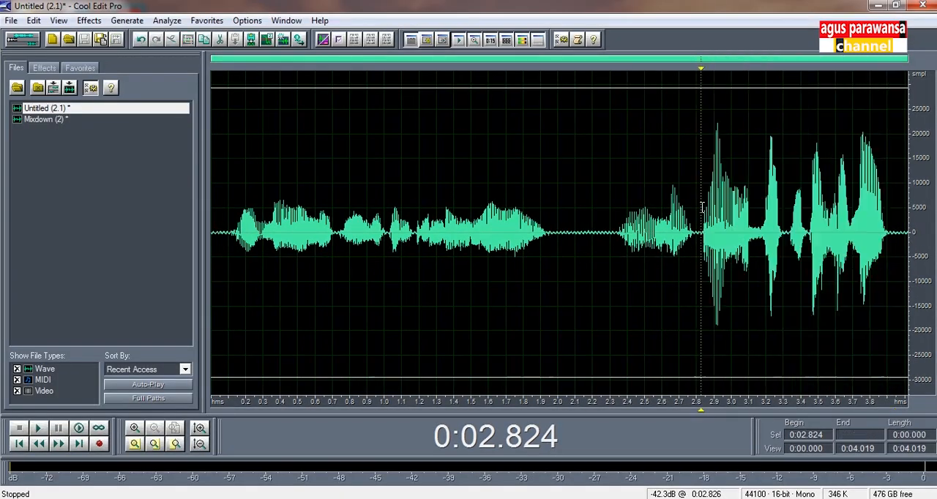
left_click_drag(701, 220, 894, 221)
left_click(700, 243)
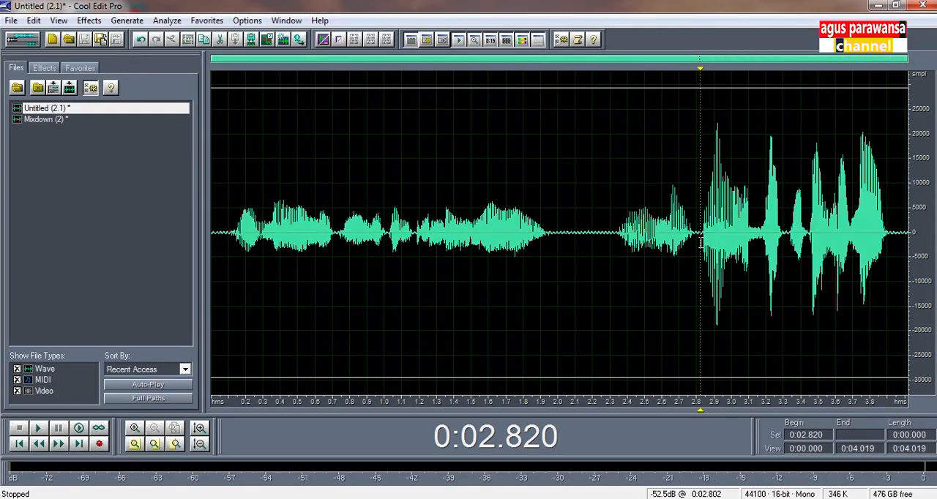
- View Mixdown (2) for comparison, return to Untitled (2.1), and place the cursor at the start of the loud section
left_click(45, 121)
left_click(629, 246)
left_click(58, 120)
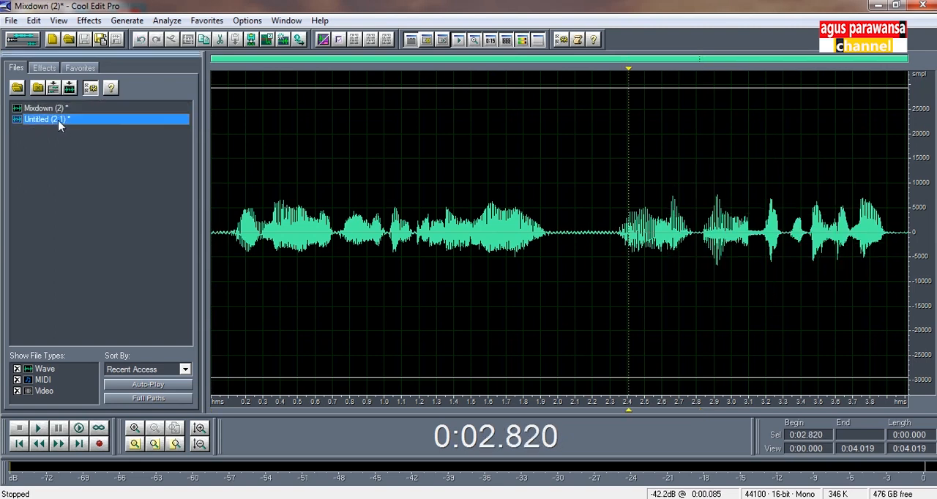
left_click(616, 241)
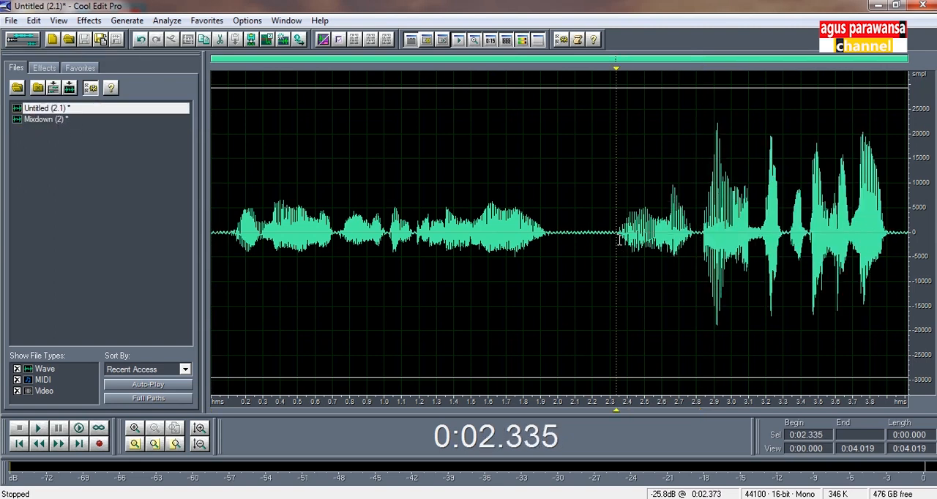
left_click(699, 244)
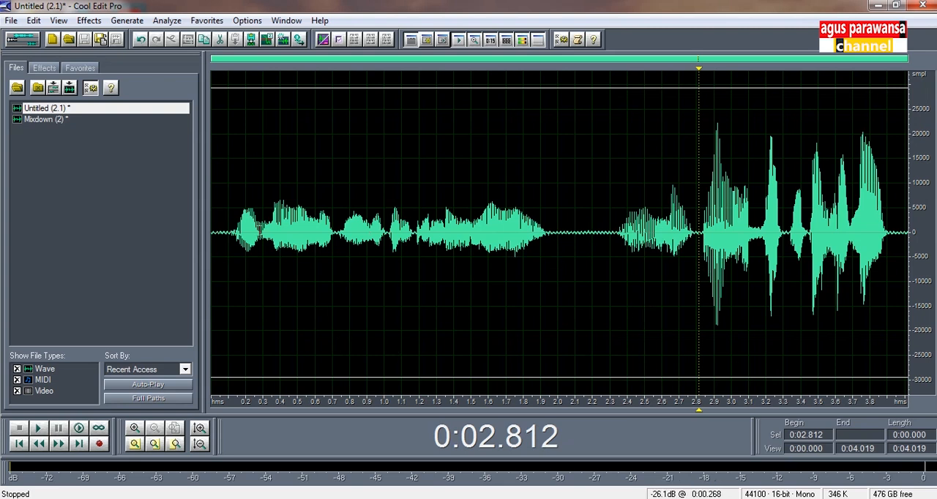
- Apply Dynamics Processing with the SETTING VOCAL preset to the whole Untitled (2.1) waveform
left_click(232, 185)
left_click(88, 21)
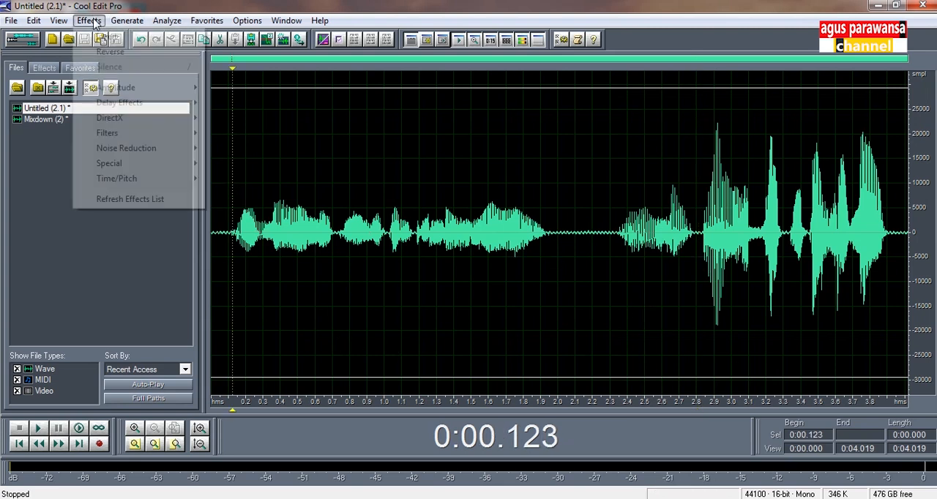
mouse_move(103, 88)
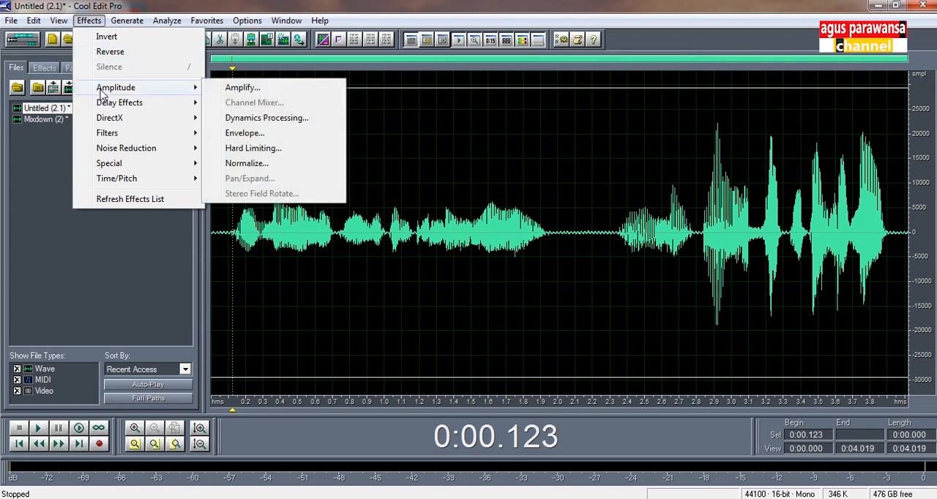
left_click(243, 118)
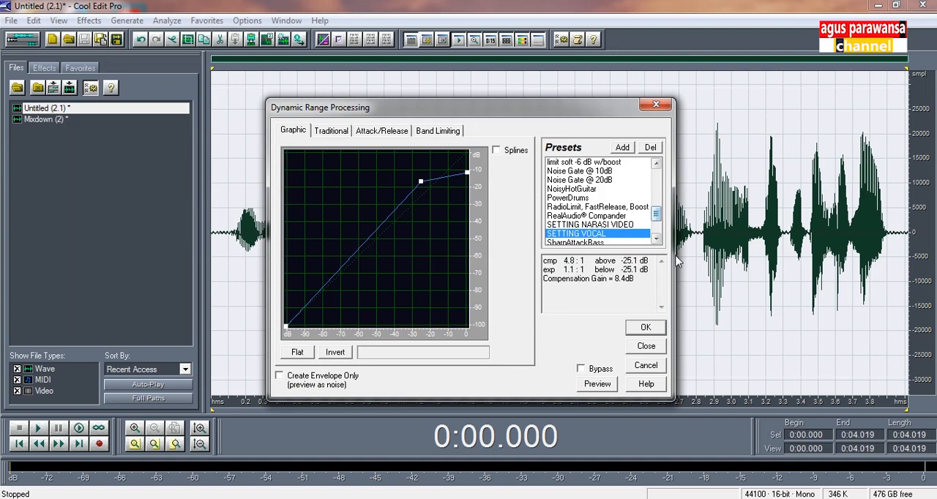
left_click(647, 328)
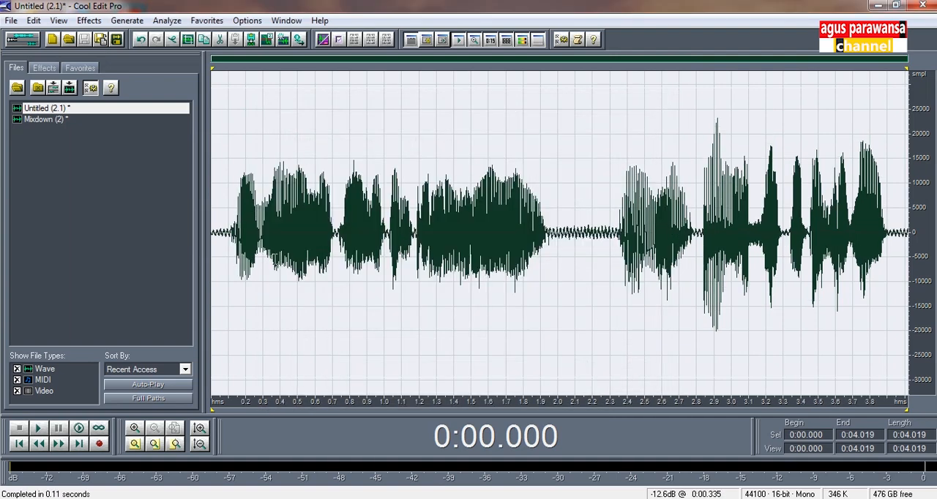
- Mark the loud ending of the compressed waveform, and play the recording from about 0.11 s to check the opening level
left_click(229, 204)
left_click_drag(229, 204, 904, 264)
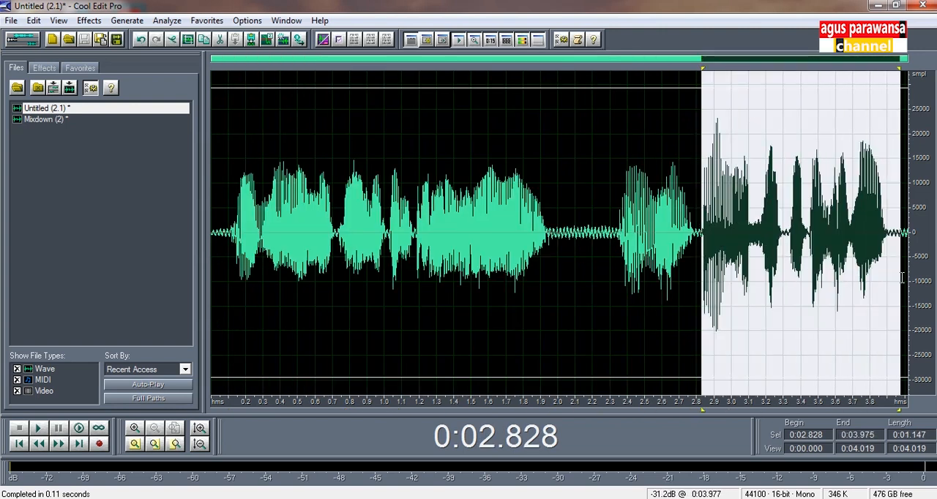
left_click(231, 167)
key("space")
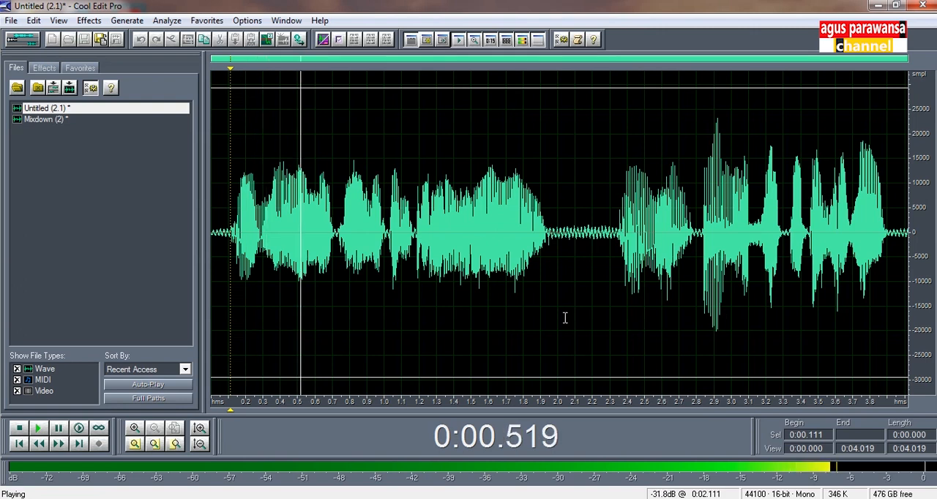
key("space")
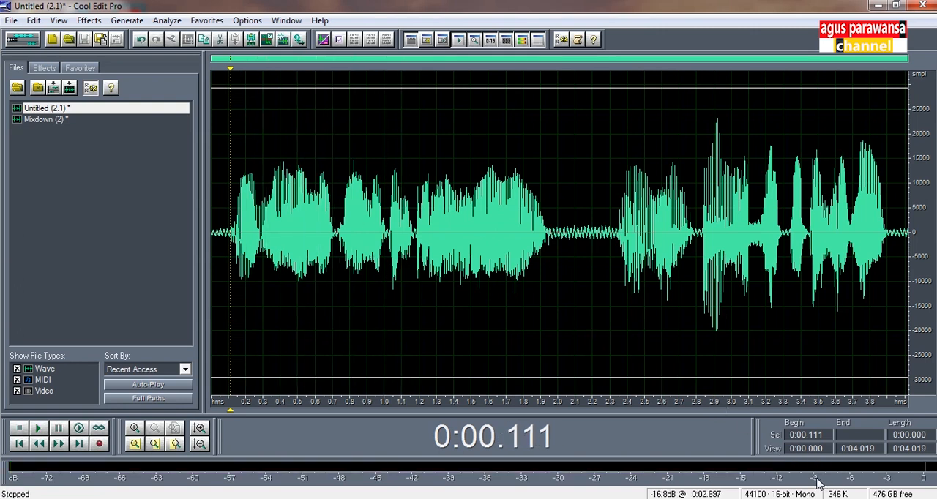
- Select the compressed ending from about 2.83 s to 3.94 s and play it to check its level
left_click_drag(702, 196, 893, 212)
key("space")
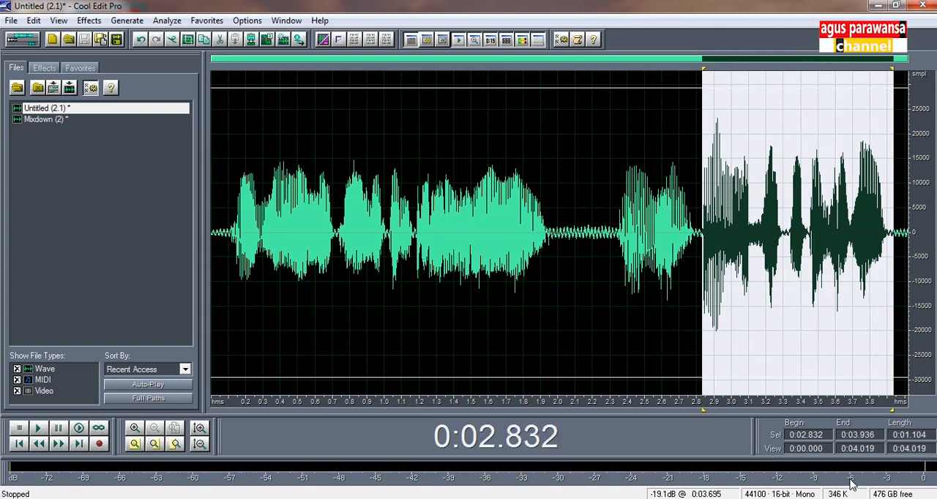
left_click(654, 244)
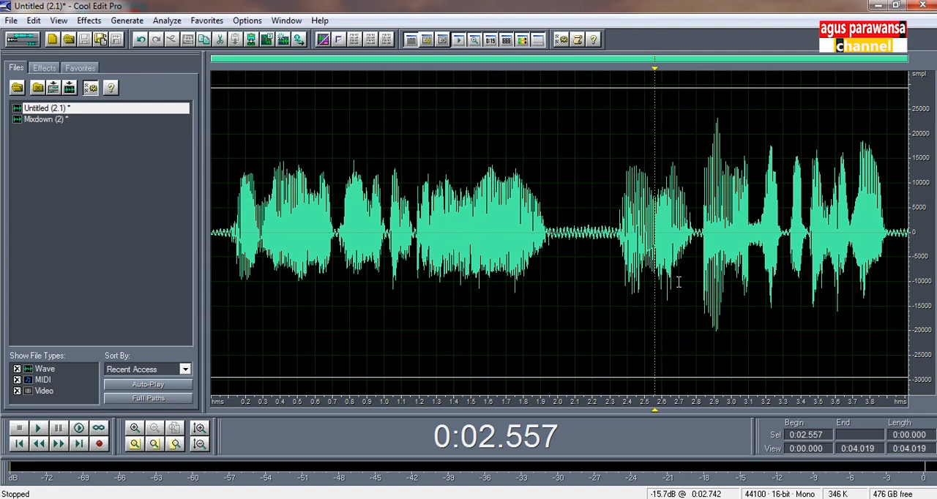
- Compare the compressed ending with the opening by selecting each section in turn, and clear the selection
left_click_drag(699, 247, 896, 276)
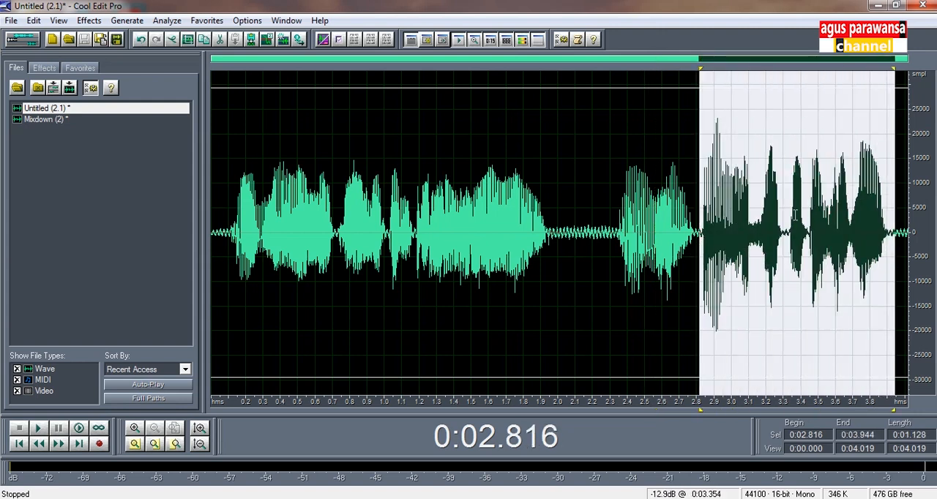
left_click_drag(699, 230, 223, 235)
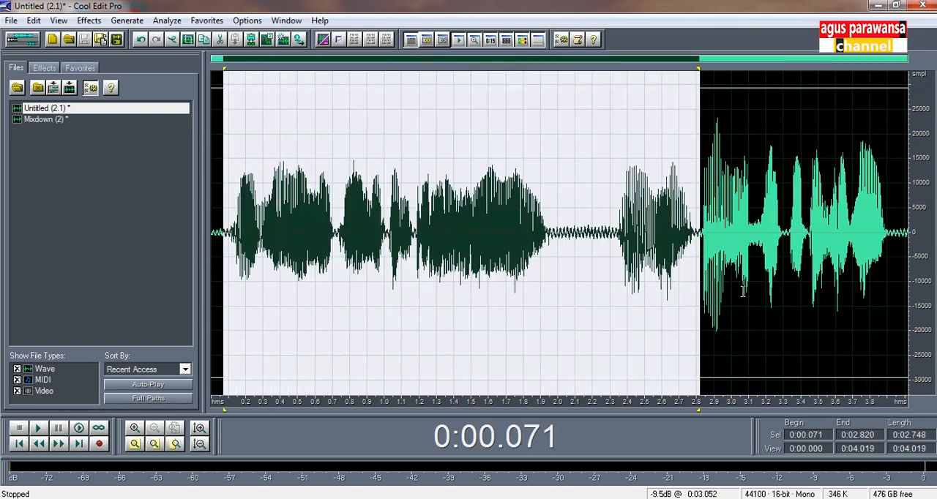
left_click(235, 218)
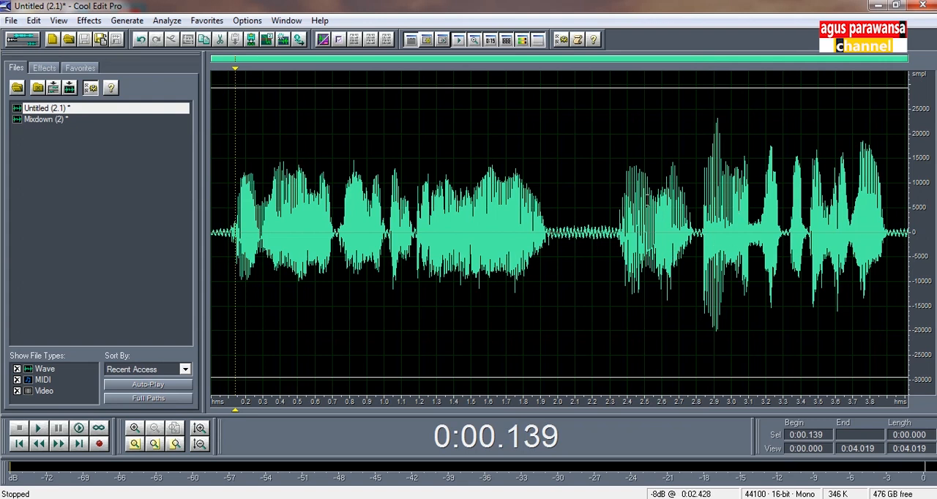
- Undo the dynamics processing and clear the selection
left_click(140, 41)
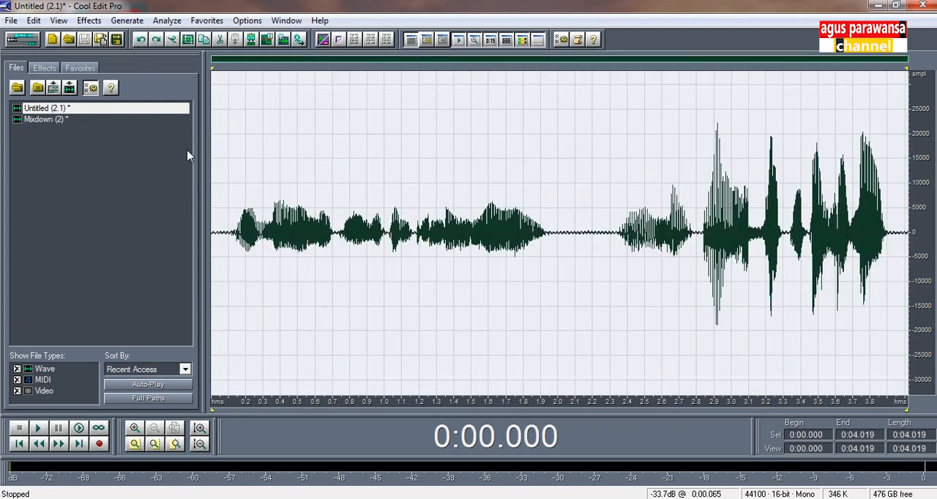
left_click(225, 188)
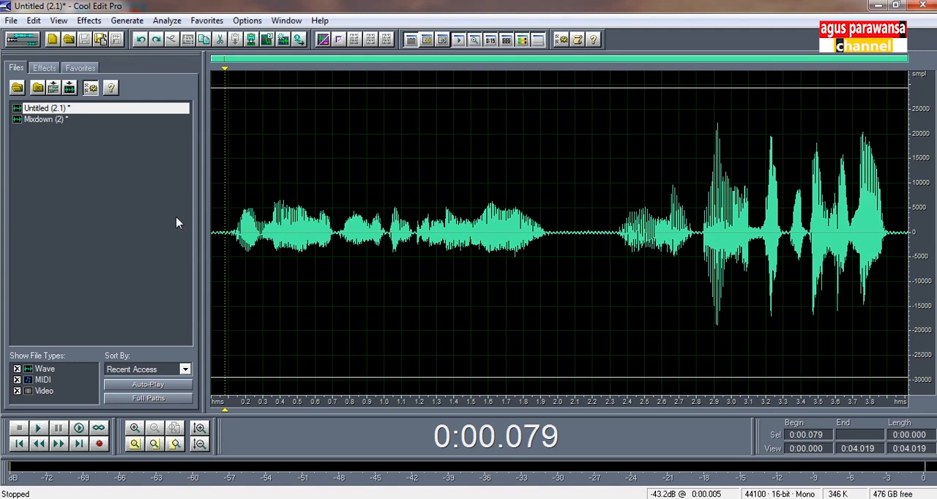
- Apply Hard Limiting to the whole waveform with -2 dB maximum amplitude, 6 dB input boost, 7 ms look-ahead and 100 ms release
left_click(88, 21)
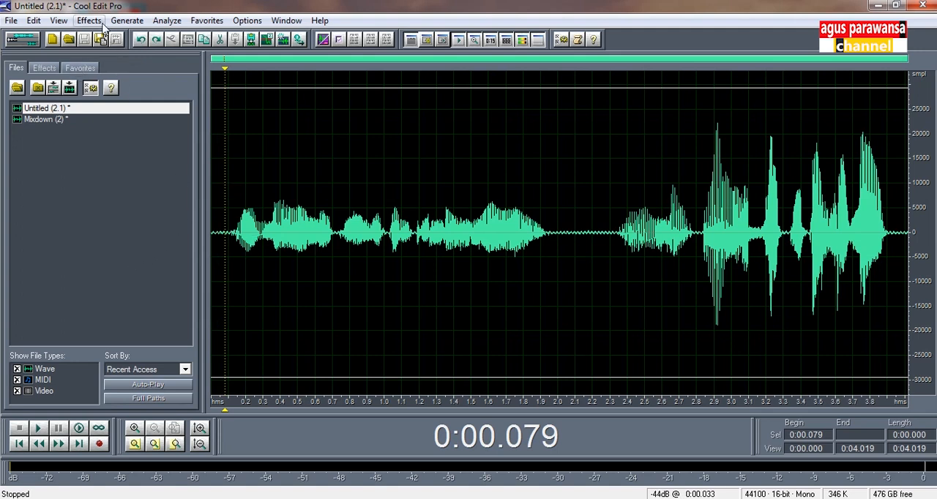
mouse_move(111, 90)
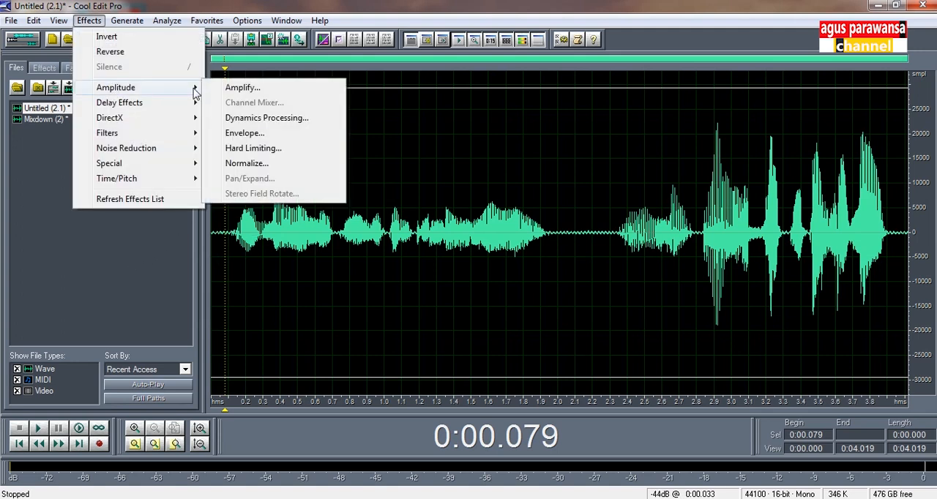
left_click(297, 153)
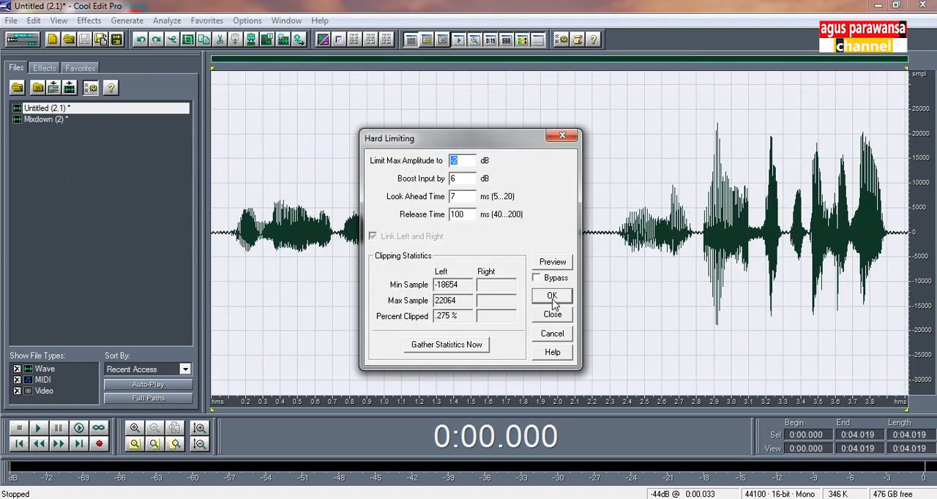
left_click(552, 297)
- Examine the limited opening from about 0.14 s to 2.81 s, and play the ending from about 2.82 s to 3.95 s
left_click_drag(234, 235, 699, 252)
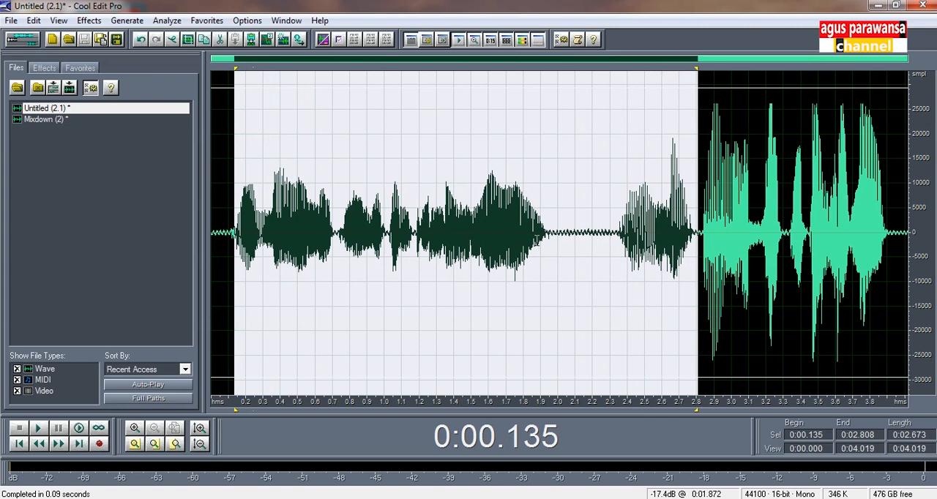
left_click_drag(701, 226, 897, 260)
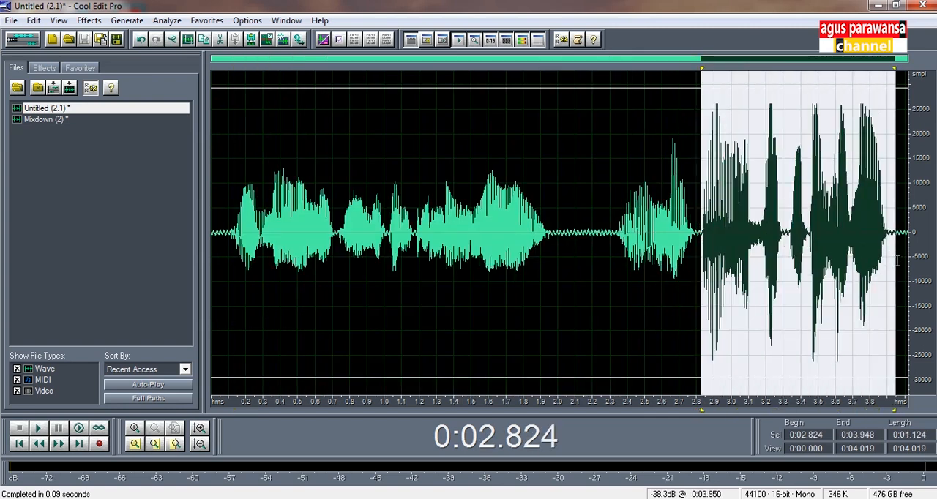
key("space")
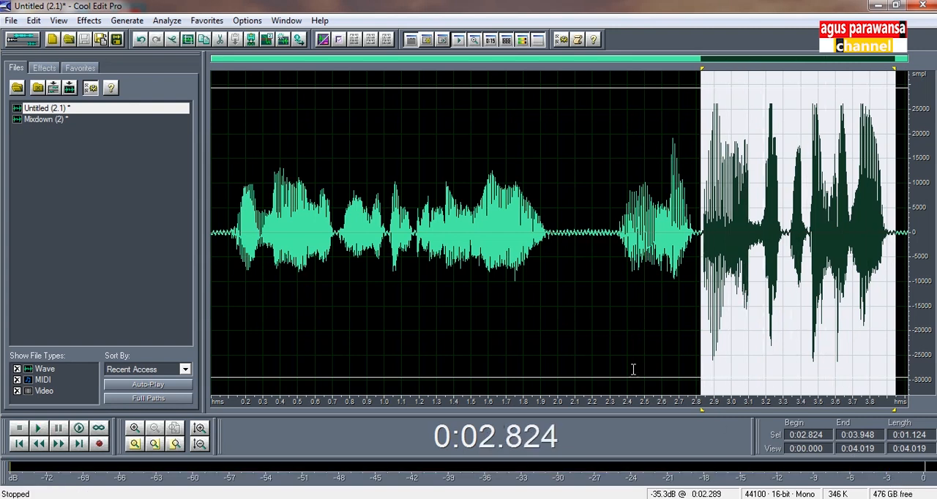
- Play the quieter passage from about 2.37 s to 2.81 s, and clear the selection
left_click_drag(697, 236, 622, 242)
key("space")
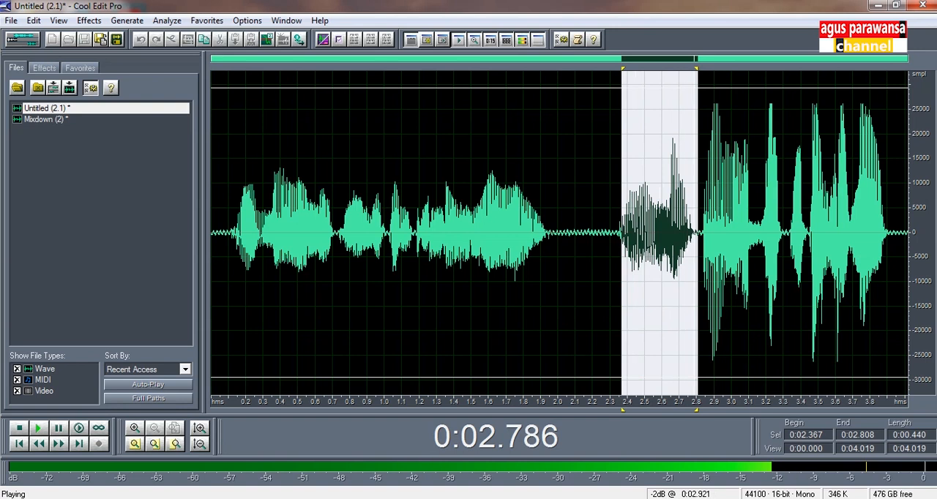
left_click(657, 249)
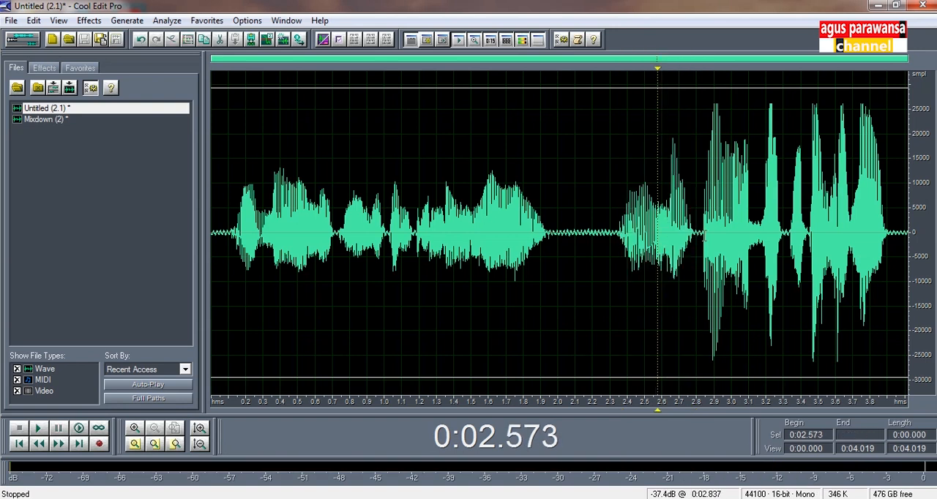
- Compare the loud ending from about 2.81 s to 3.96 s with the rest of the waveform, and clear the selection
left_click(700, 223)
left_click_drag(700, 221, 892, 246)
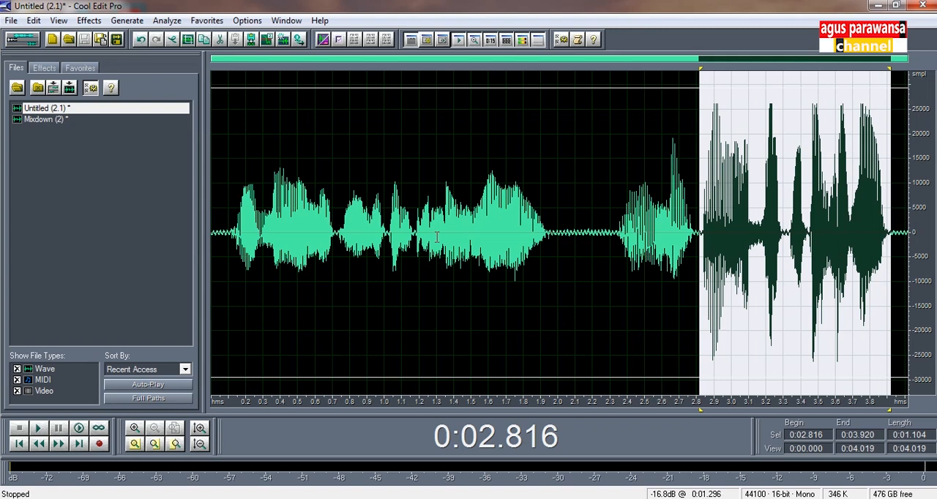
left_click_drag(240, 224, 910, 256)
left_click_drag(898, 219, 699, 199)
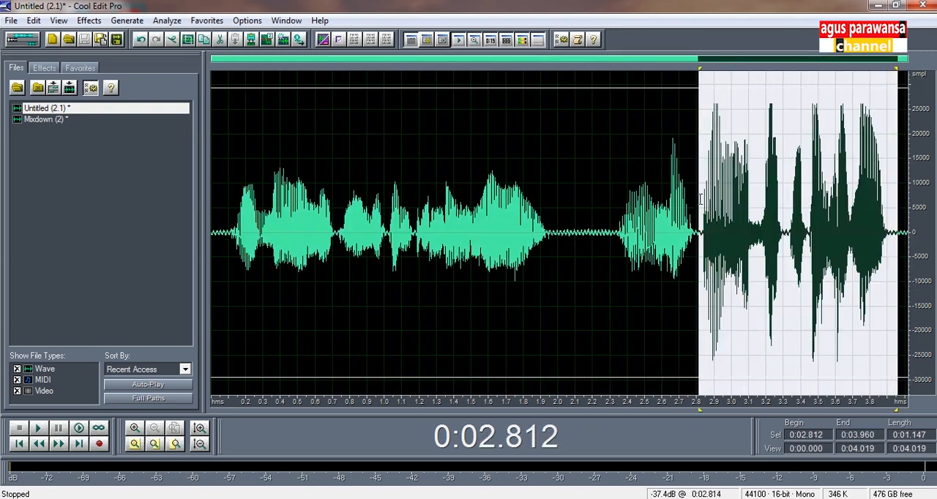
left_click(219, 173)
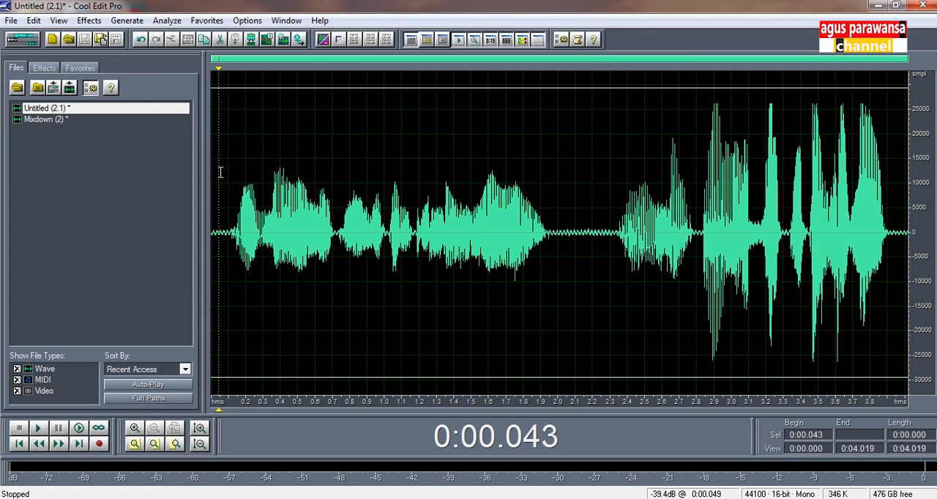
- View the Mixdown (2) waveform for comparison, and return to Untitled (2.1) with the cursor at the start
left_click(46, 119)
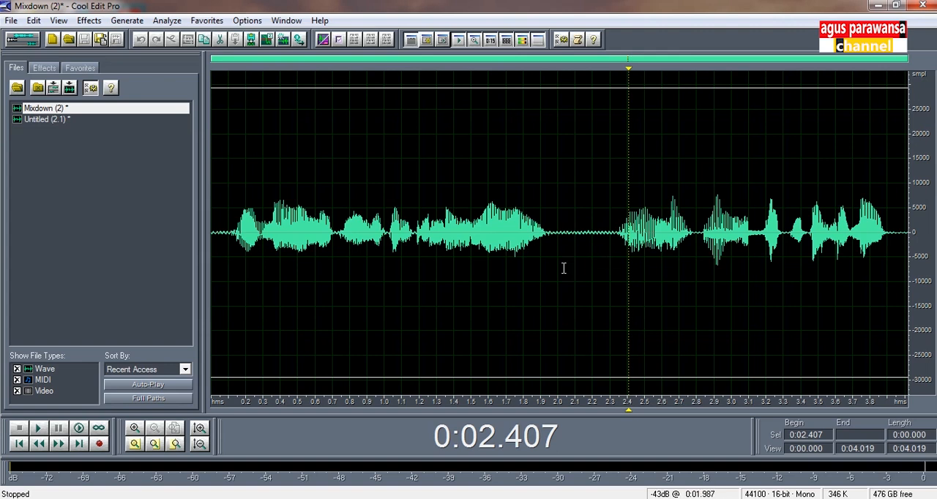
left_click(439, 260)
left_click(234, 224)
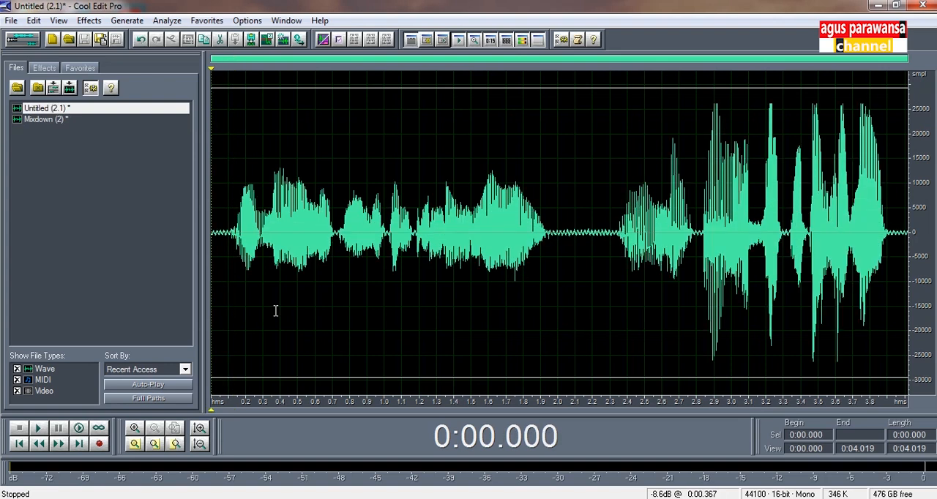
- Switch to the multitrack view and place Untitled (2.1) at the very start of Track 1
left_click(22, 44)
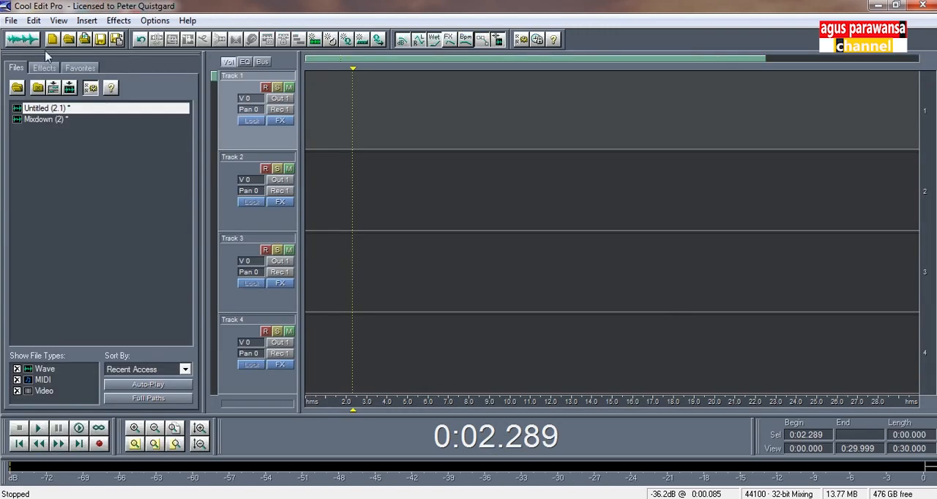
left_click_drag(57, 110, 353, 111)
left_click_drag(408, 136, 366, 138)
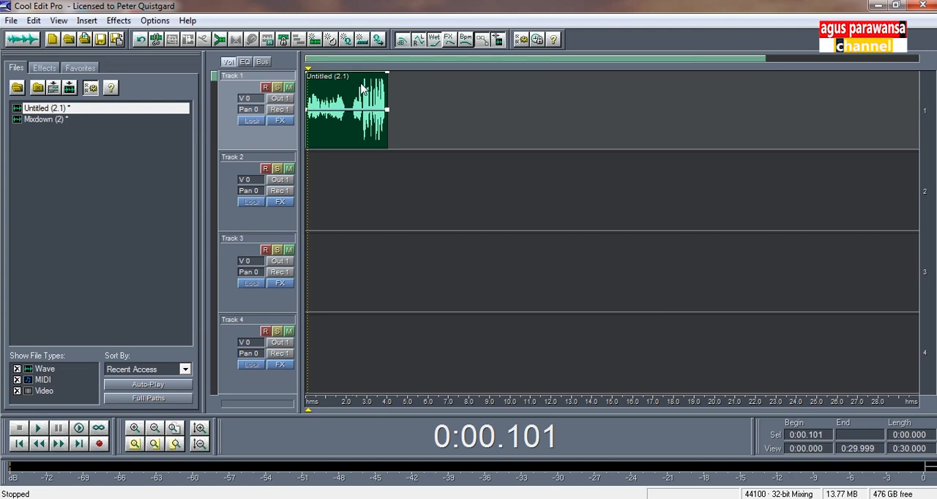
- Add volume envelope points around 2.8 s on the Track 1 clip and lower its loud ending to about 31% (-10.1 dB)
left_click(357, 90)
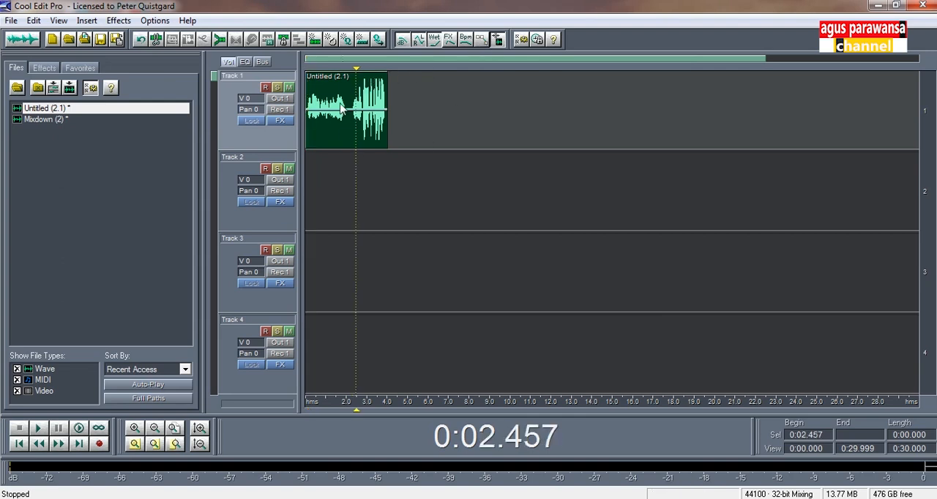
left_click(355, 91)
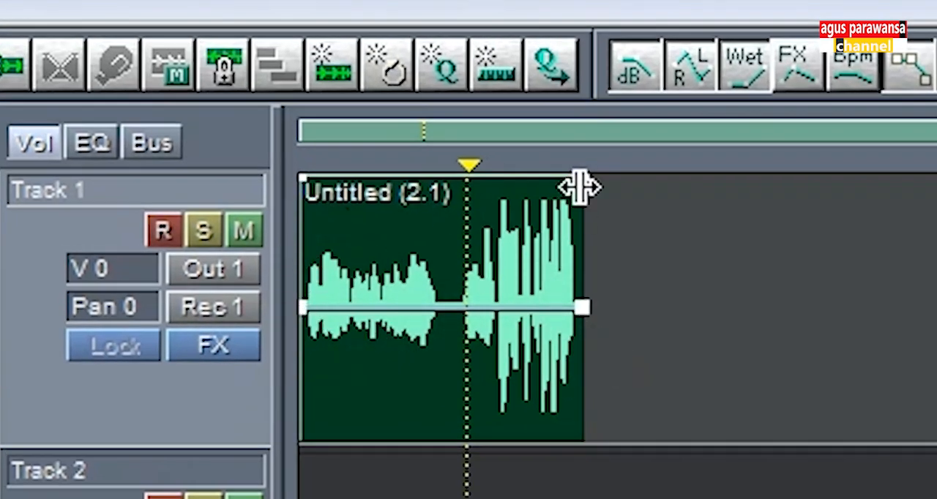
mouse_move(584, 322)
left_mouse_down()
mouse_move(585, 314)
mouse_move(593, 349)
mouse_move(598, 315)
left_mouse_up()
mouse_move(584, 181)
left_mouse_down()
mouse_move(585, 220)
mouse_move(590, 181)
left_mouse_up()
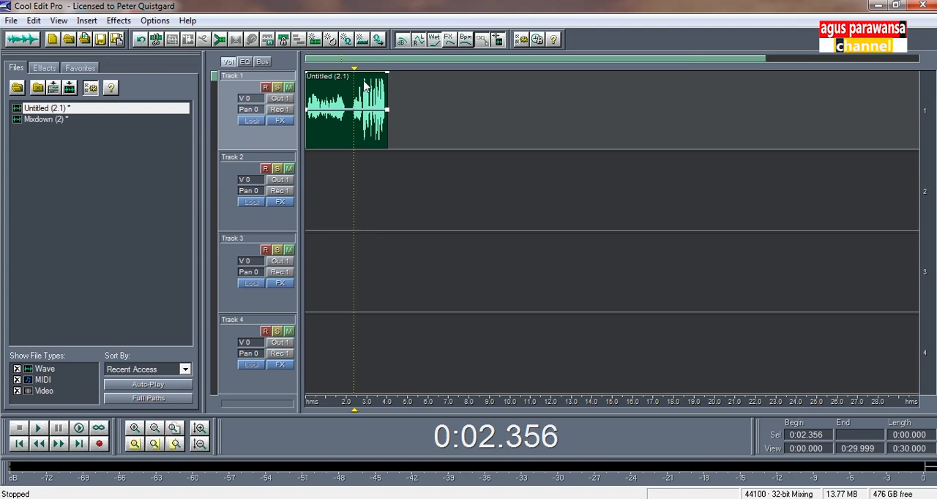
left_click(135, 428)
left_click_drag(533, 58, 378, 60)
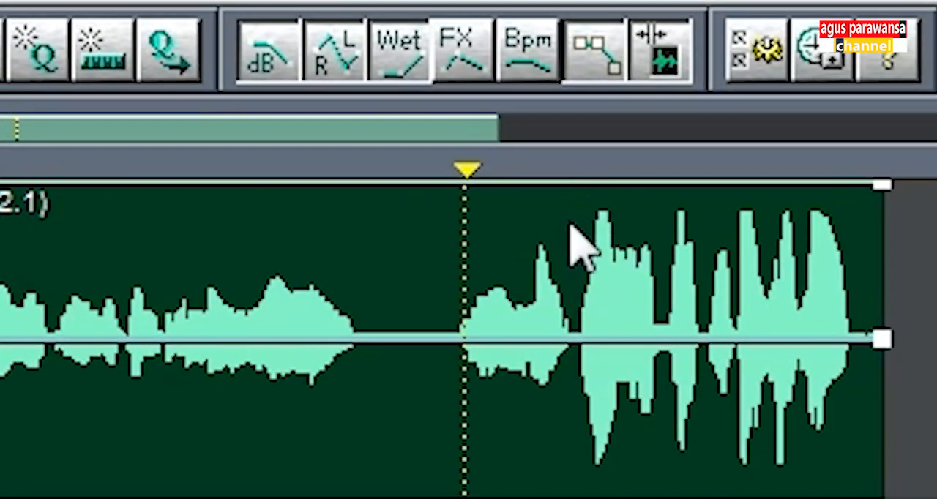
double_click(561, 185)
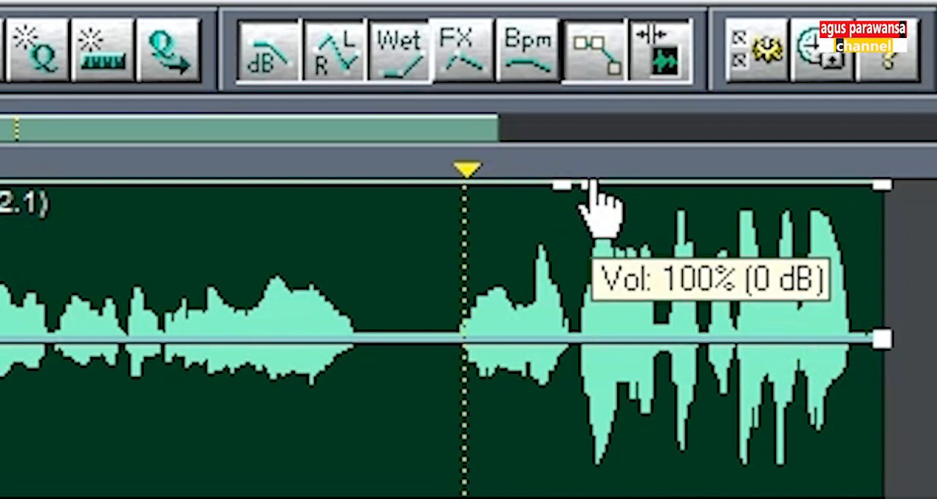
left_click_drag(591, 183, 587, 402)
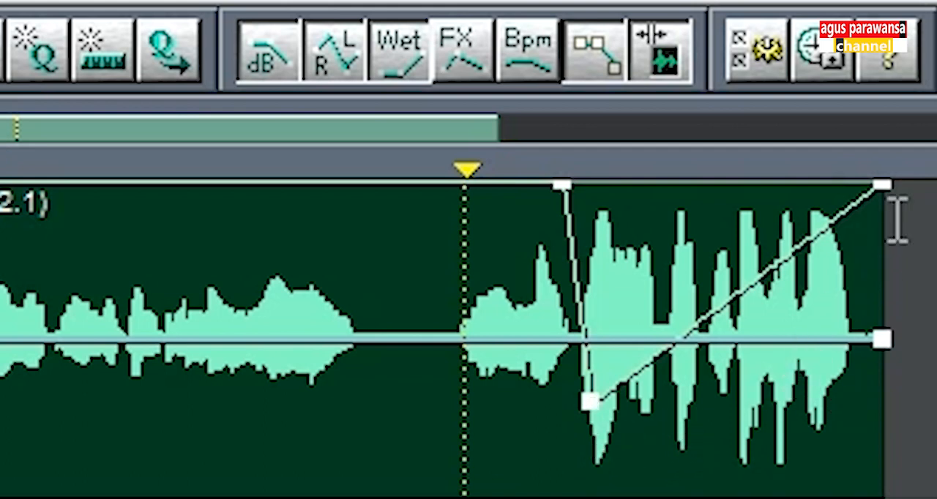
left_click_drag(888, 199, 921, 401)
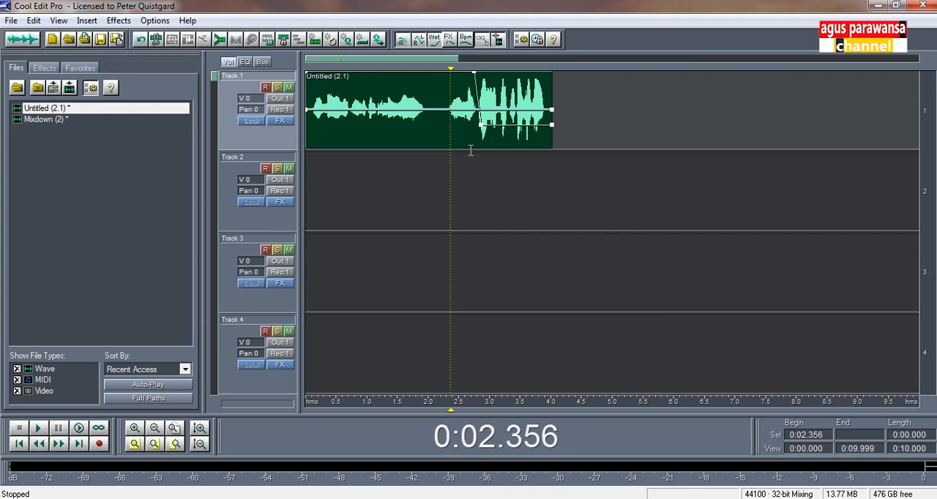
- Compare playback levels of the section from about 0.12 s to 2.77 s and the ending from about 2.81 s
left_click_drag(475, 135, 319, 137)
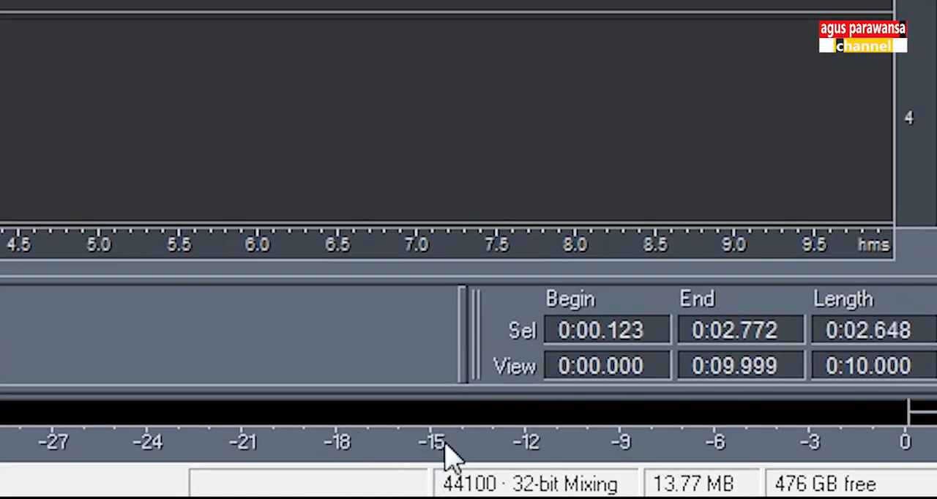
key("space")
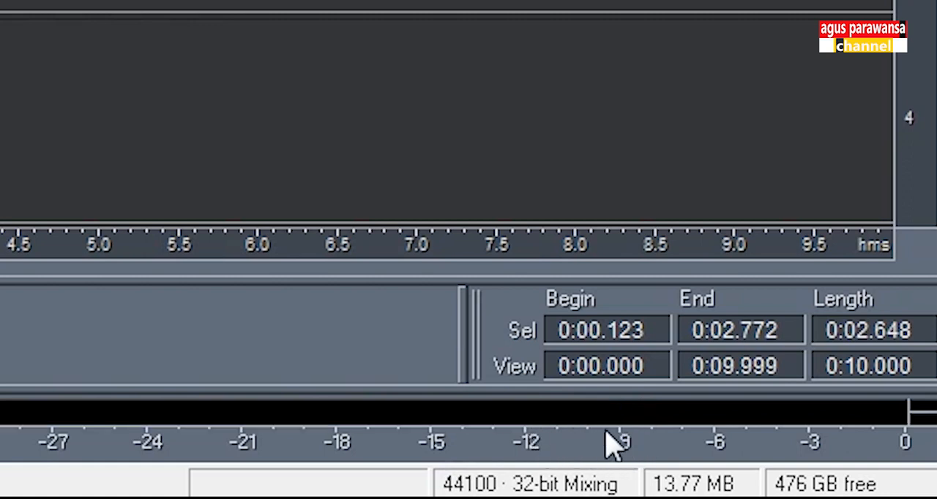
left_click(2, 115)
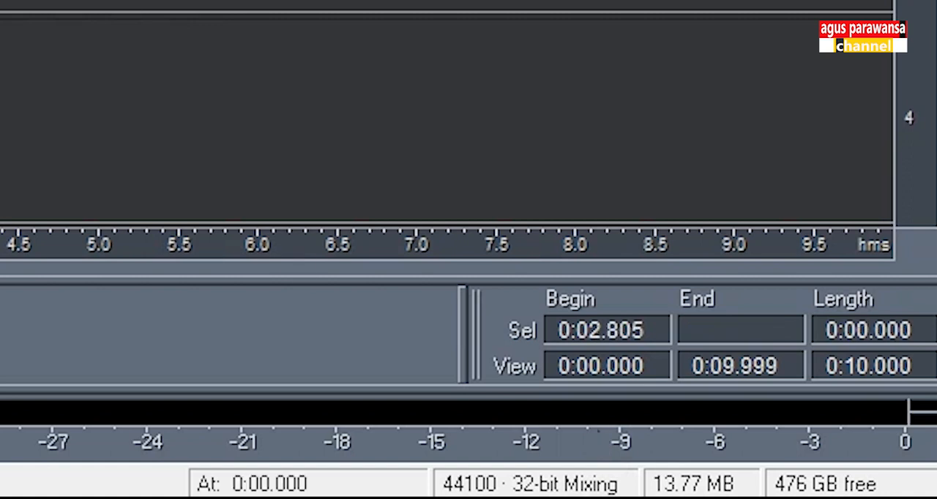
key("space")
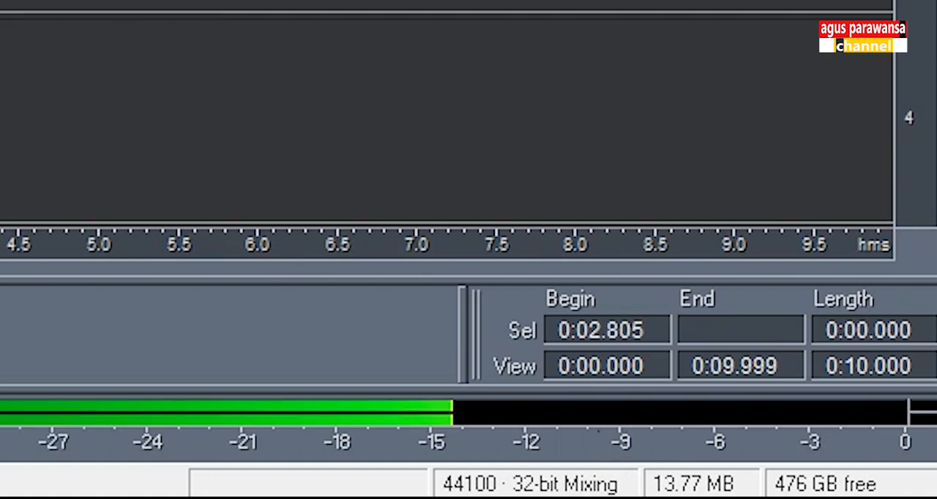
key("space")
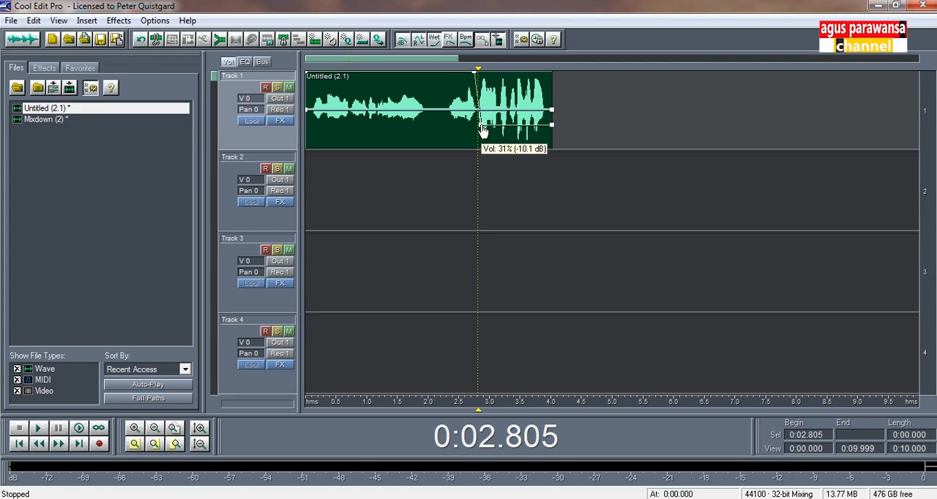
- Raise the ending's volume envelope to about 46% (-6.7 dB), and play the section from about 2.83 s to 3.89 s
left_click_drag(482, 130, 482, 113)
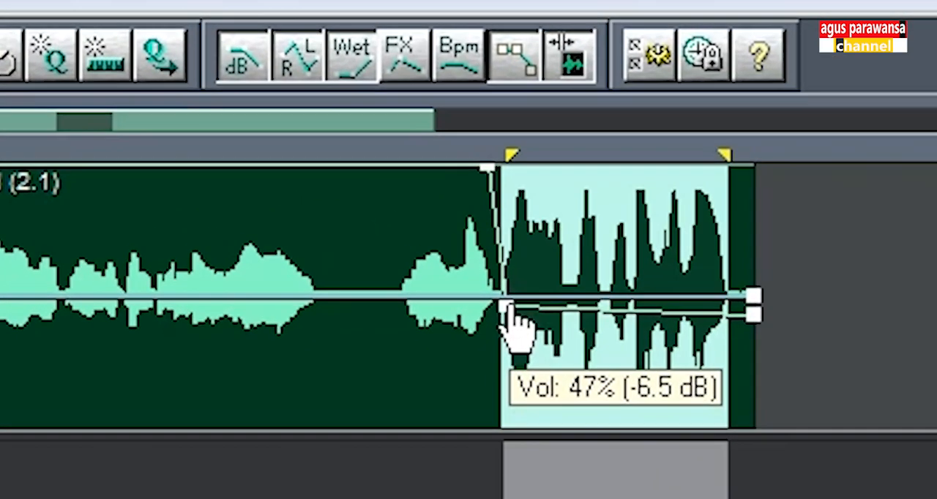
mouse_move(752, 315)
left_mouse_down()
mouse_move(756, 329)
mouse_move(768, 313)
left_mouse_up()
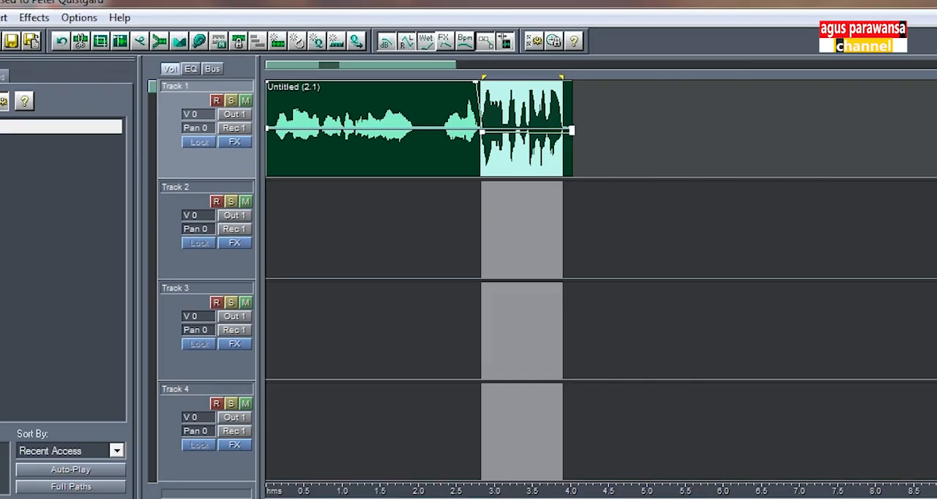
key("space")
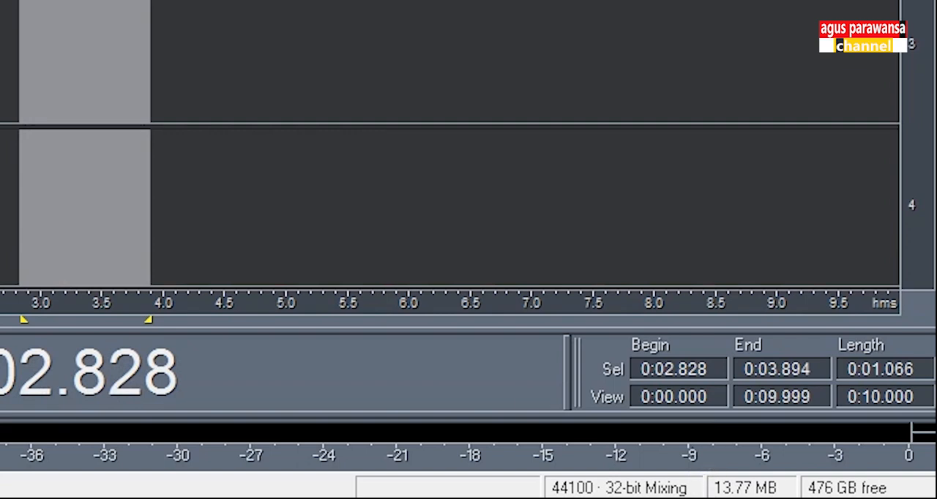
- Play the opening from about 0.11 s to 1.95 s to check its level, and clear the selection
left_click_drag(2, 205, 0, 205)
key("space")
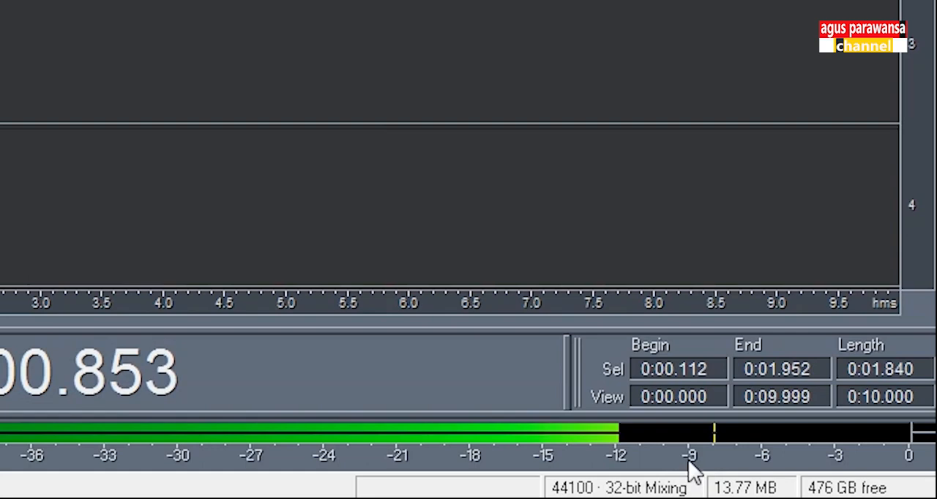
key("space")
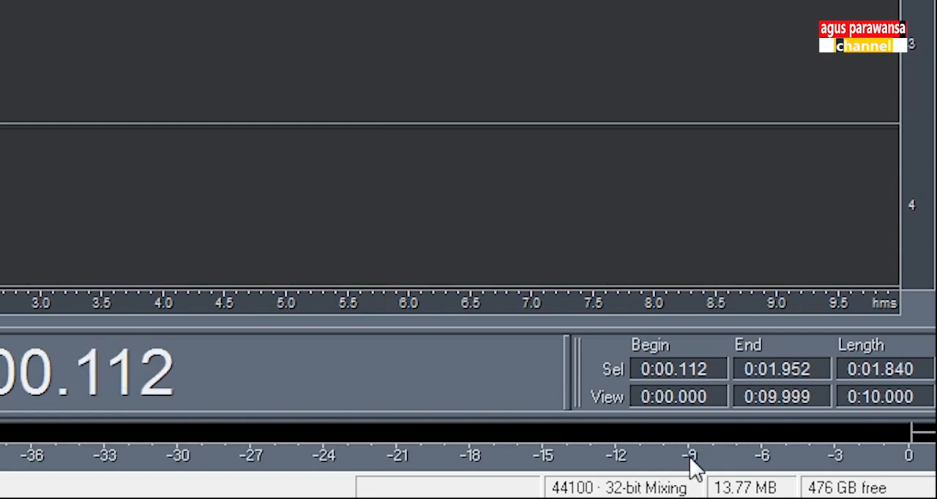
left_click(456, 113)
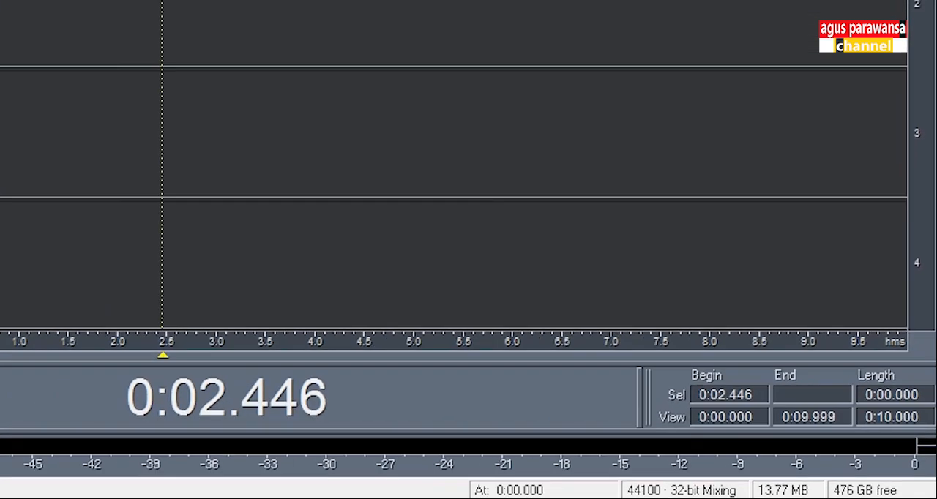
left_click(441, 171)
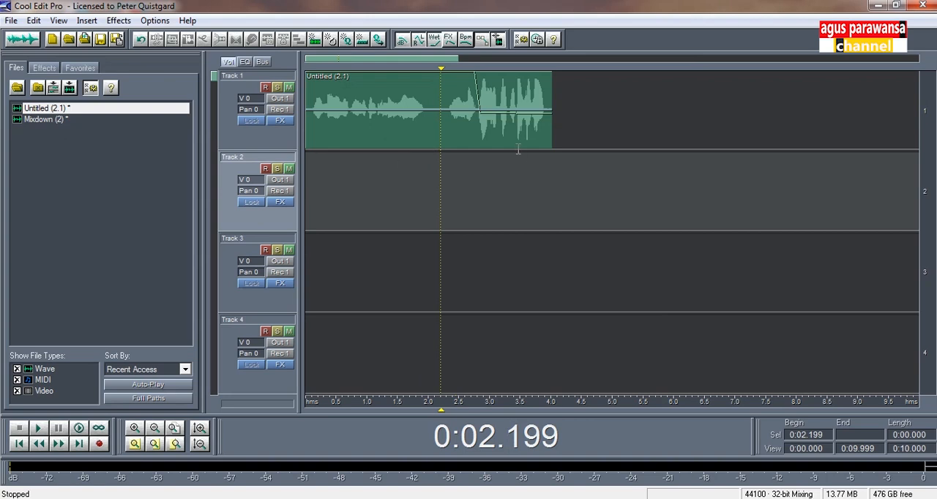
- Level the ending's volume envelope at about 47% (-6.5 dB), and play the mix from about 0.06 s
left_click(483, 124)
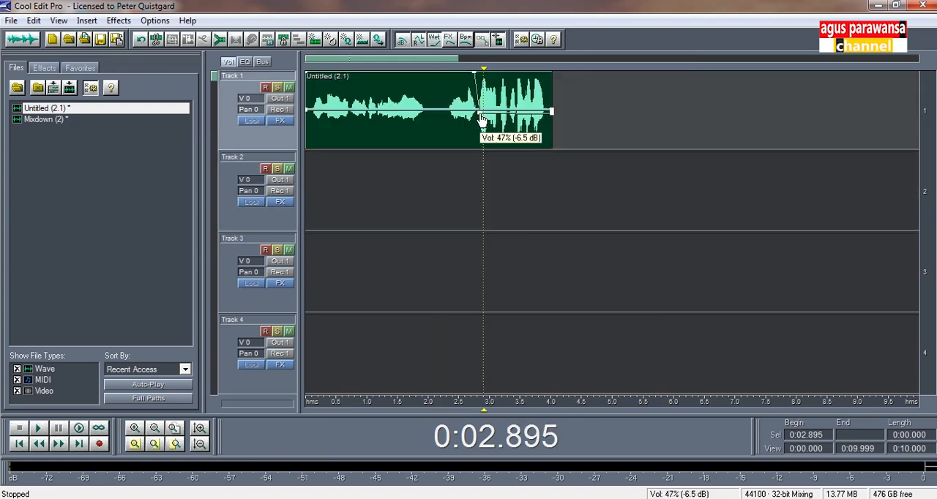
left_click_drag(554, 116, 555, 115)
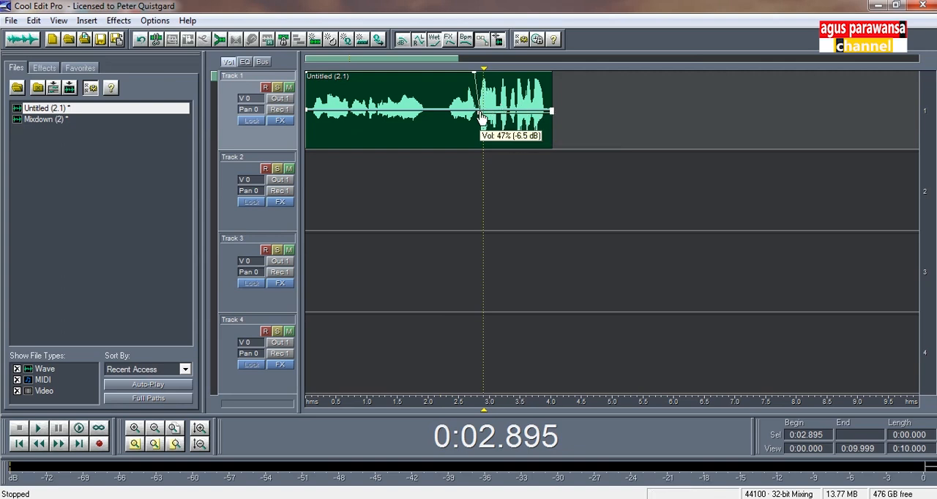
left_click(311, 157)
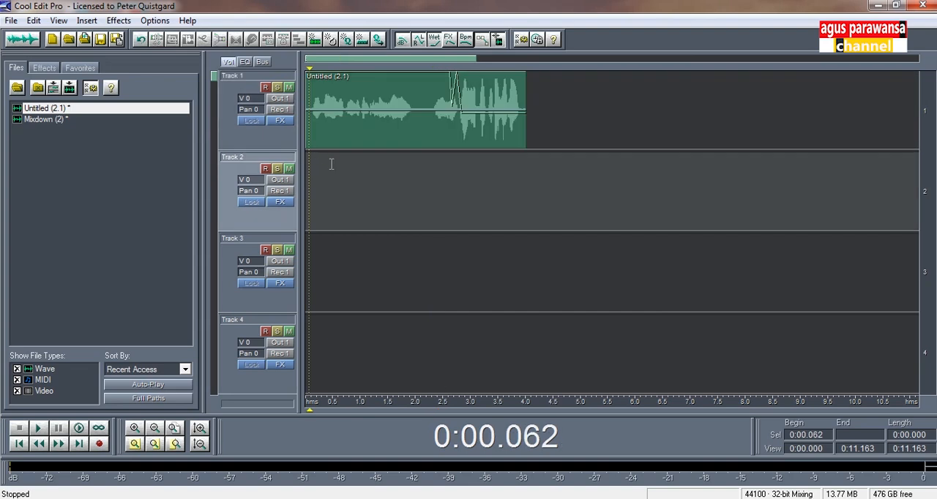
key("space")
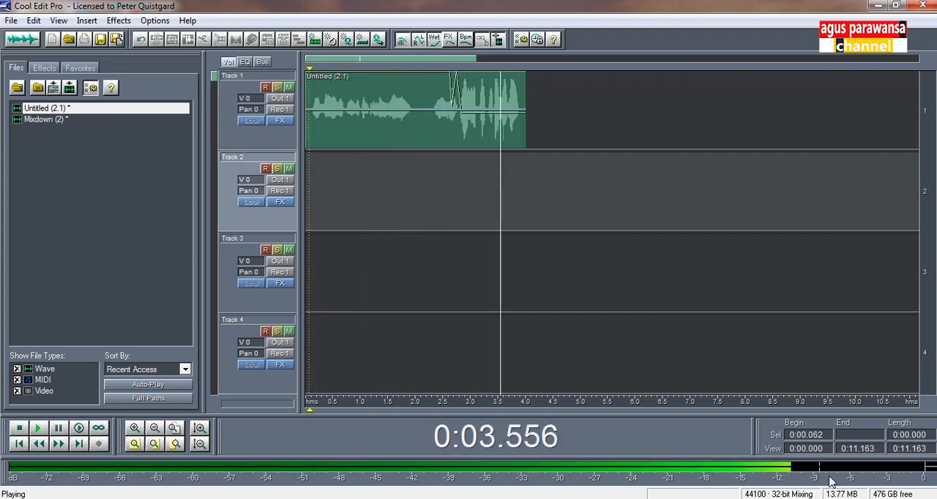
key("space")
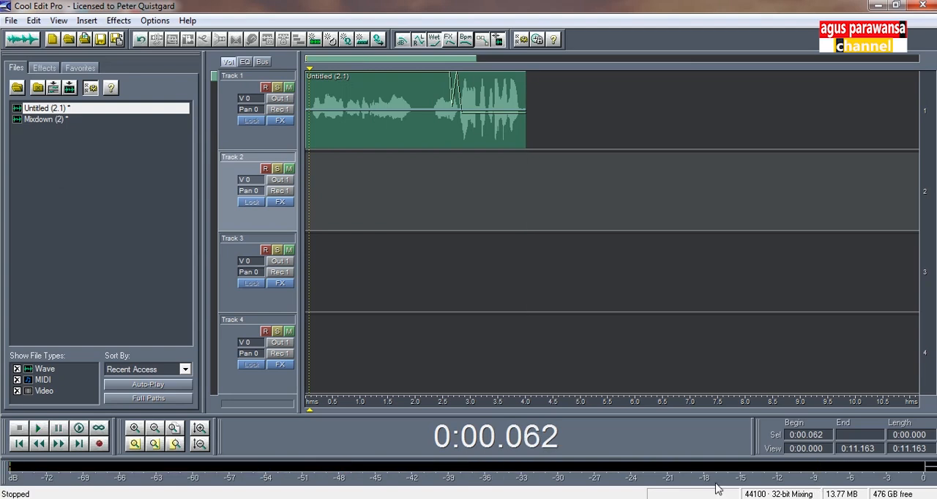
- Mix down all waves in the multitrack session to a new mono file
left_click(307, 176)
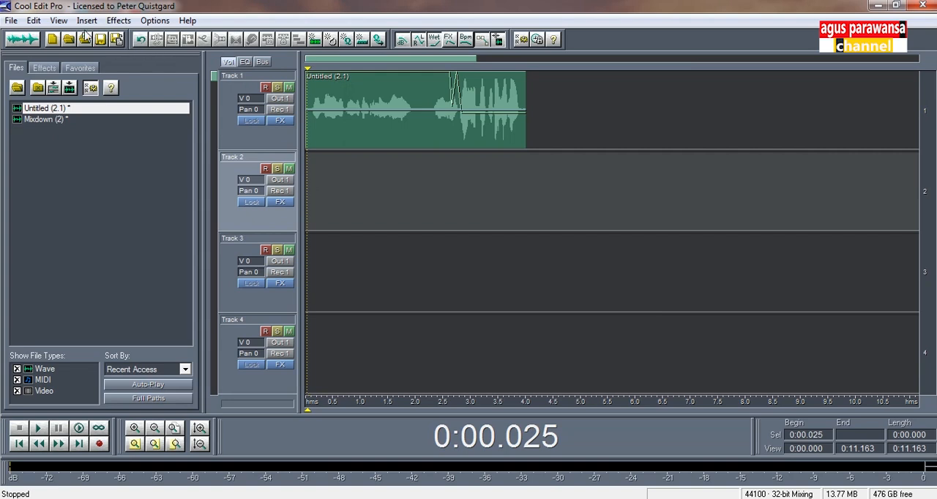
left_click(34, 21)
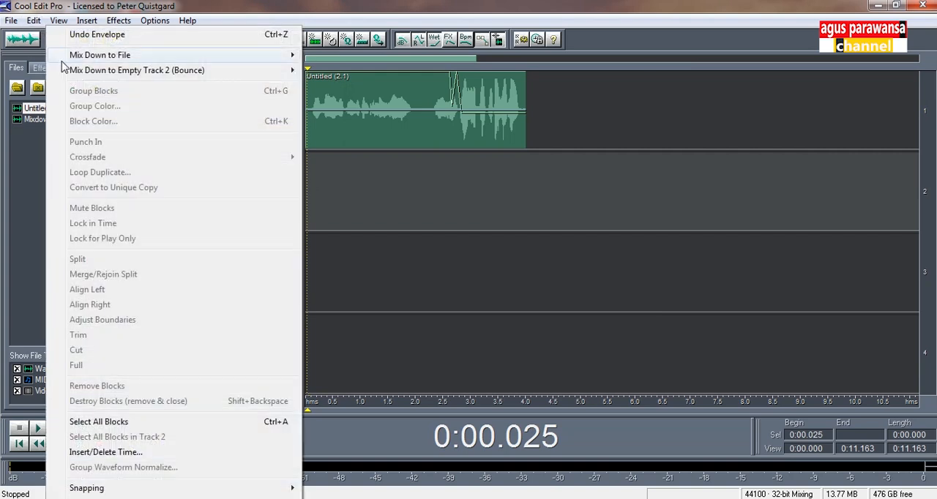
mouse_move(66, 59)
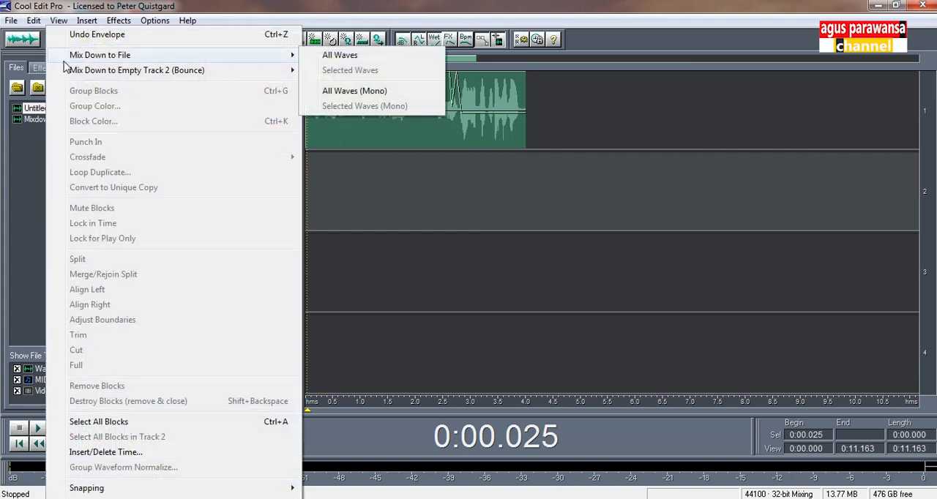
left_click(382, 92)
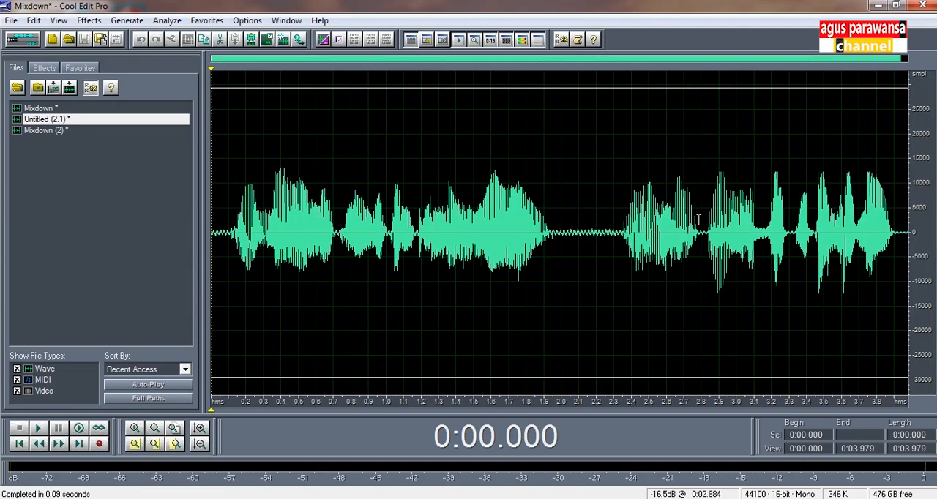
- Select the new mixdown from about 0.11 s to 3.93 s, and view the Dynamics Processing settings without applying them
left_click_drag(231, 222, 901, 223)
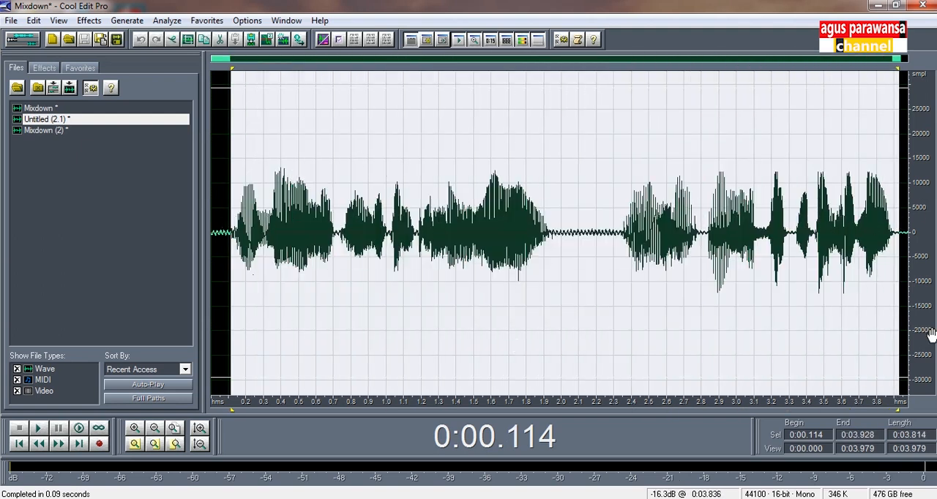
left_click(97, 22)
mouse_move(183, 94)
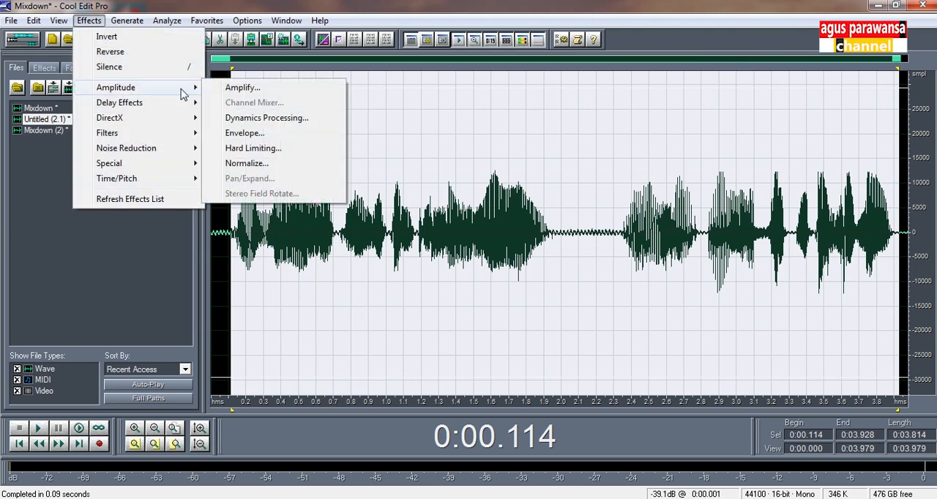
left_click(246, 122)
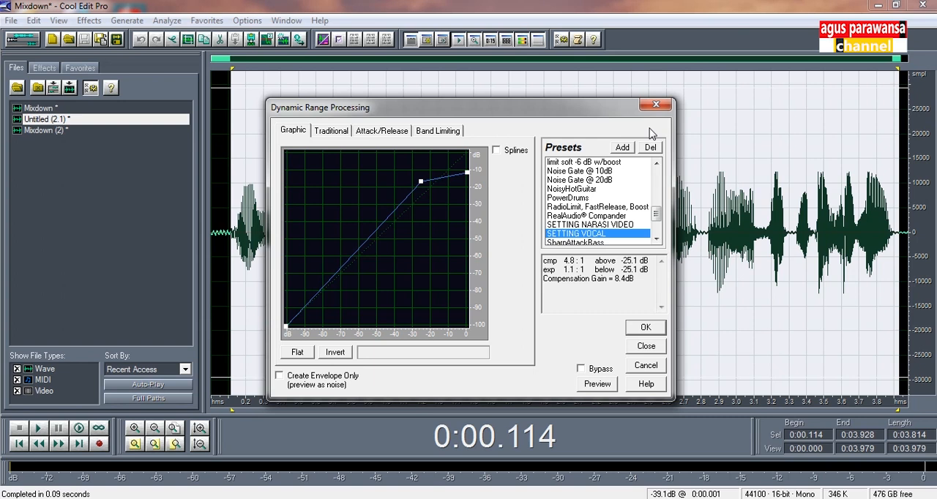
left_click(662, 108)
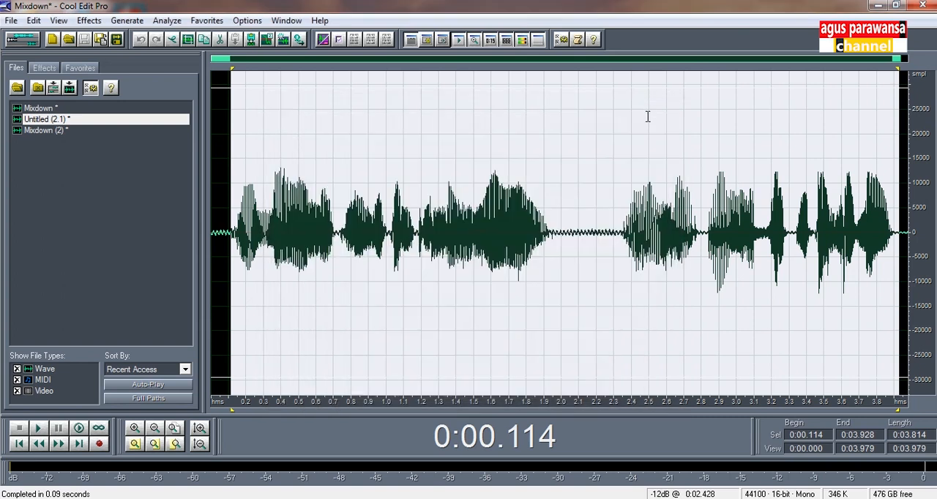
- Try Hard Limiting on the selection with a -2 dB maximum amplitude and a 6 dB input boost, and undo it
left_click(98, 24)
mouse_move(106, 87)
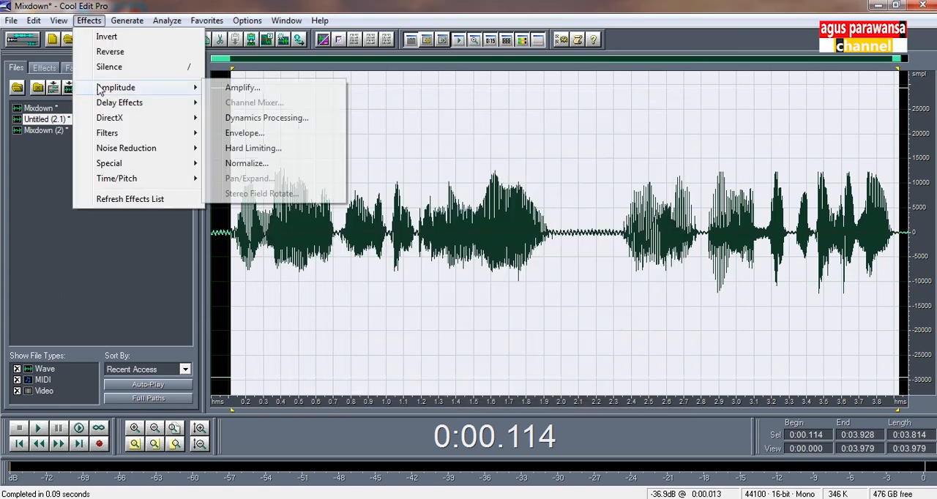
left_click(271, 151)
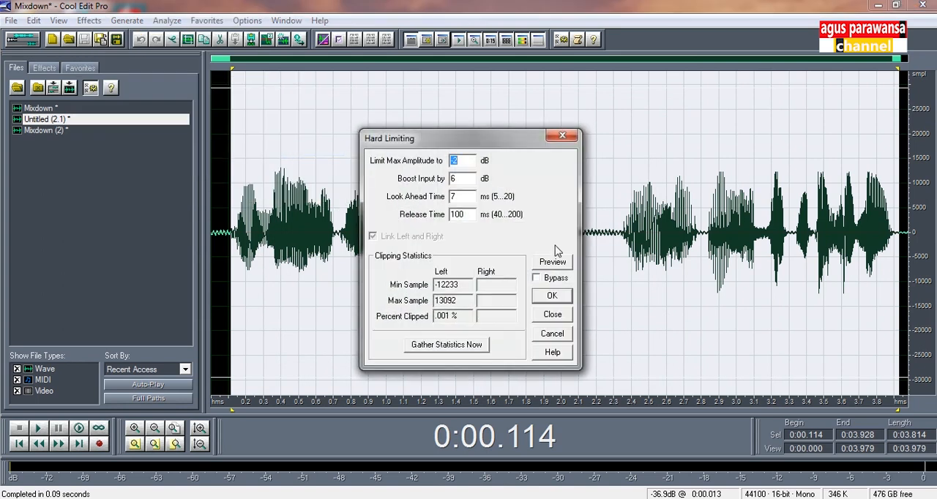
left_click(550, 292)
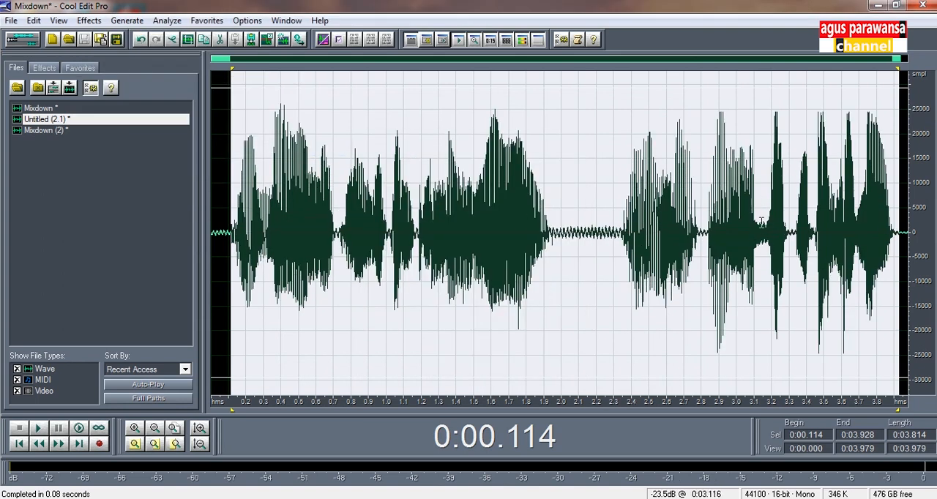
left_click(141, 39)
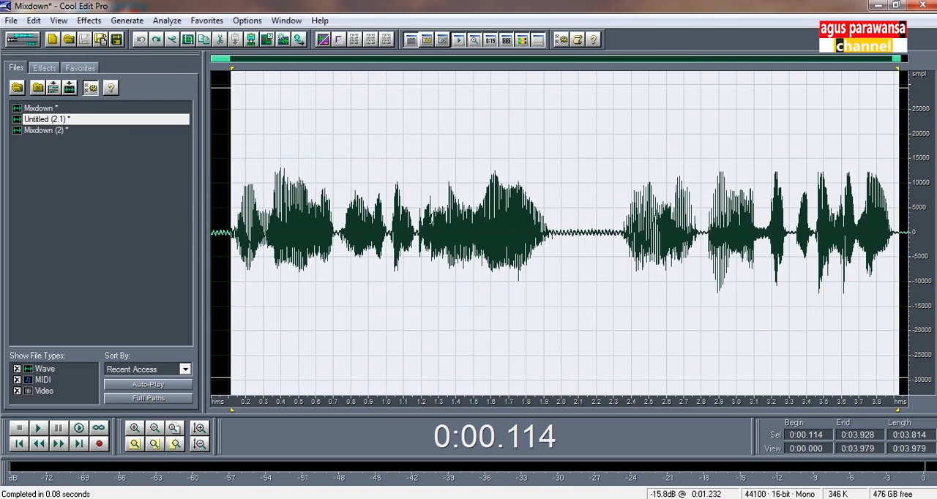
left_click(234, 175)
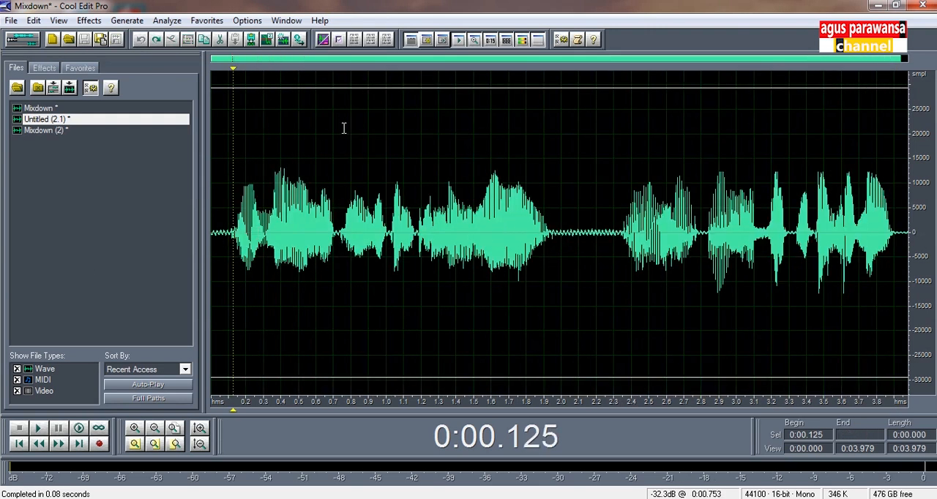
left_click(88, 21)
mouse_move(112, 89)
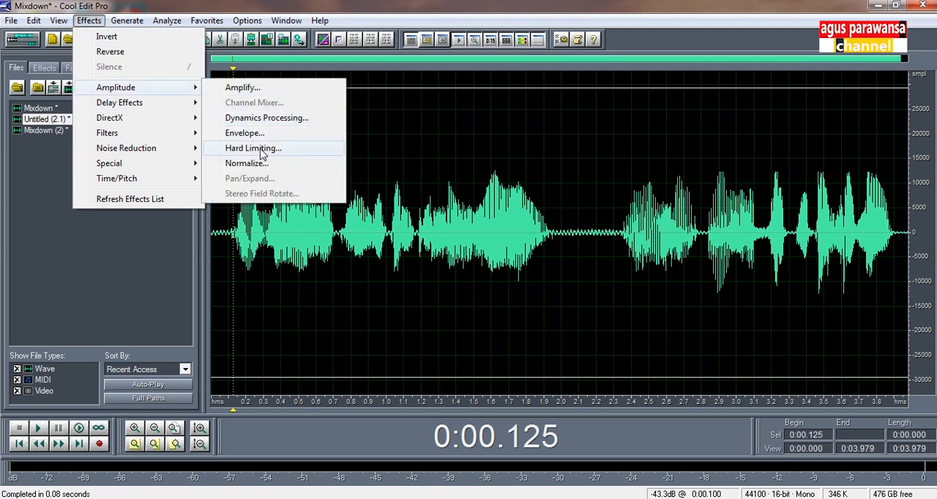
left_click(384, 312)
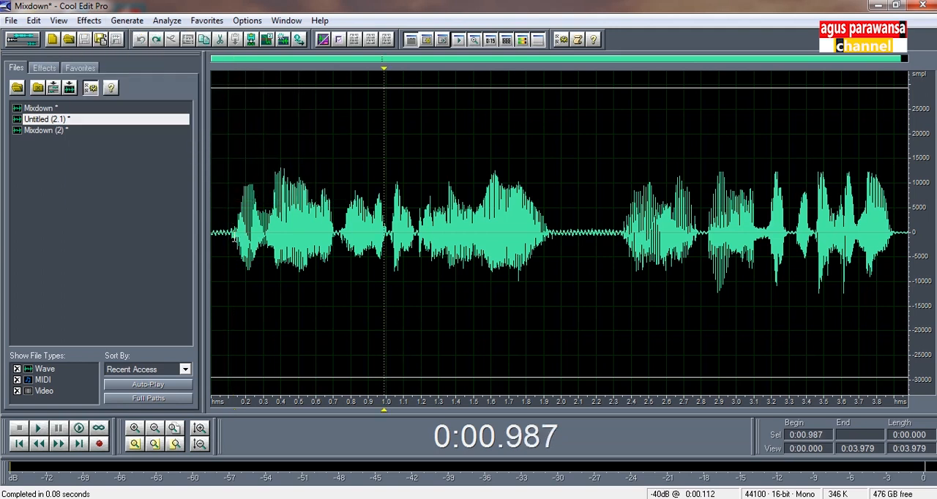
left_click(229, 272)
left_click_drag(708, 194, 898, 205)
- Return to the multitrack session, and open Track 1's Untitled (2.1) clip in the waveform edit view
key("F12")
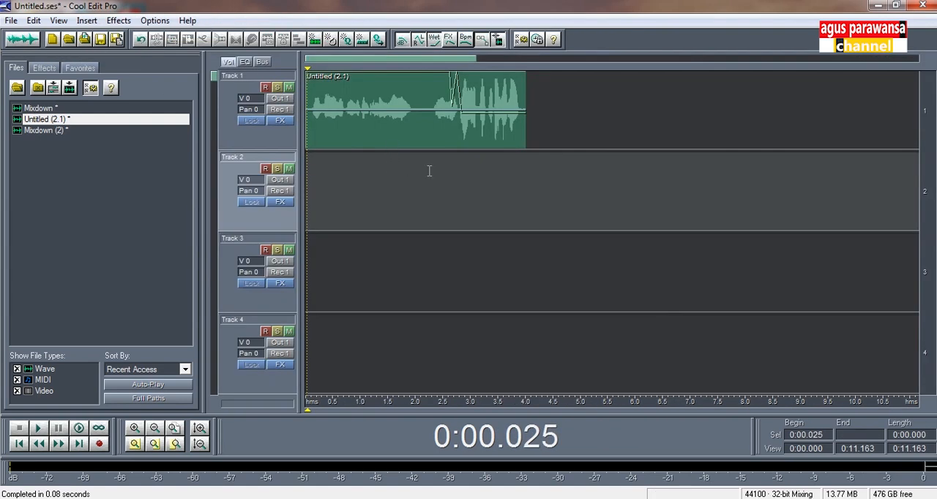
left_click(442, 146)
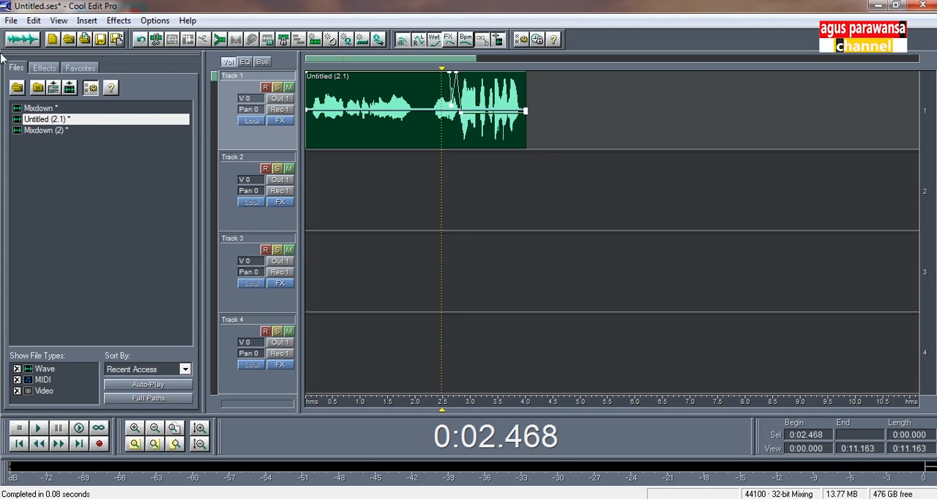
left_click(23, 39)
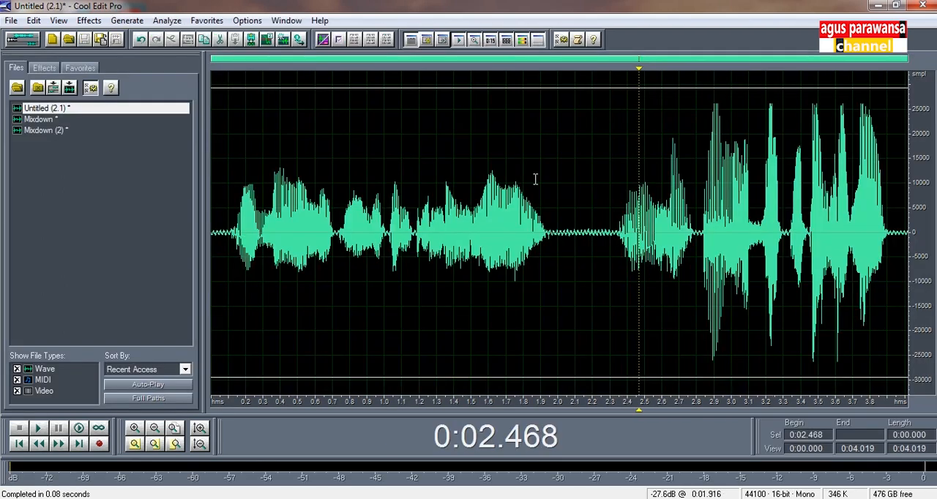
- Open Mixdown (2) to review its waveform, select it from about 0.12 s to 4.00 s, and clear the selection
left_click(51, 131)
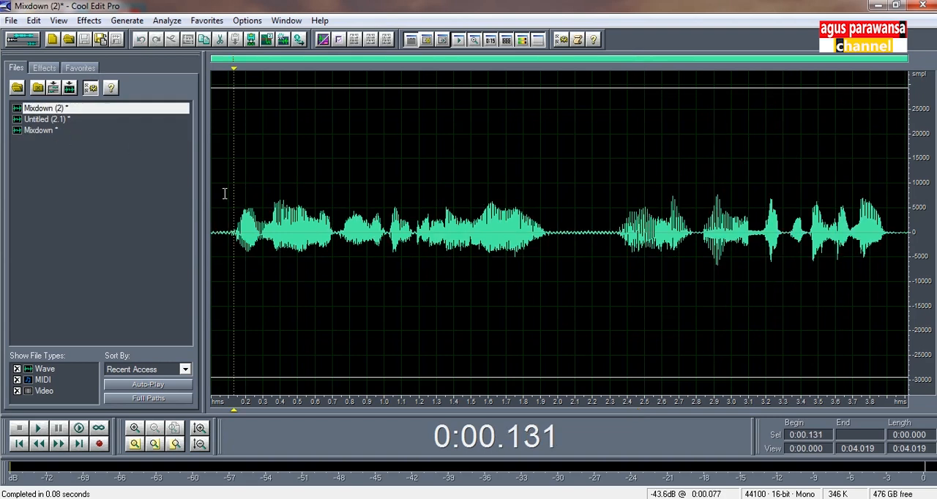
left_click_drag(249, 207, 233, 207)
key("shift+End")
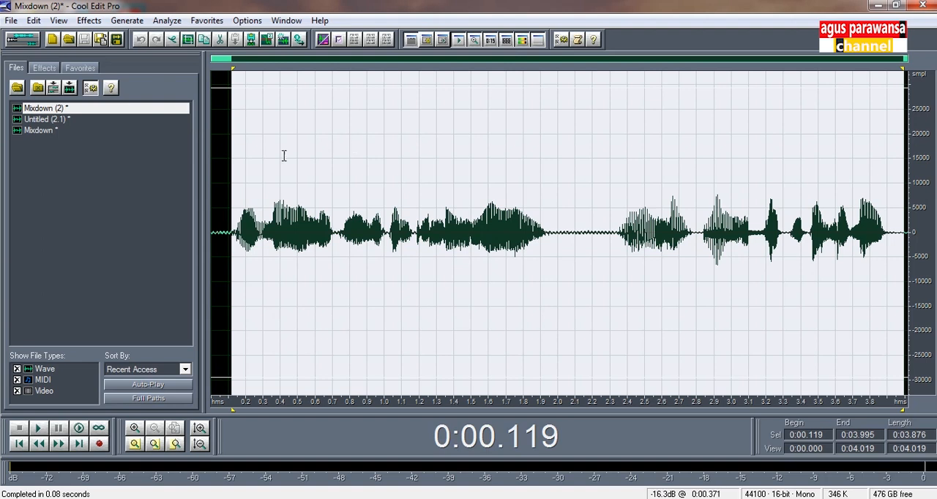
left_click(229, 150)
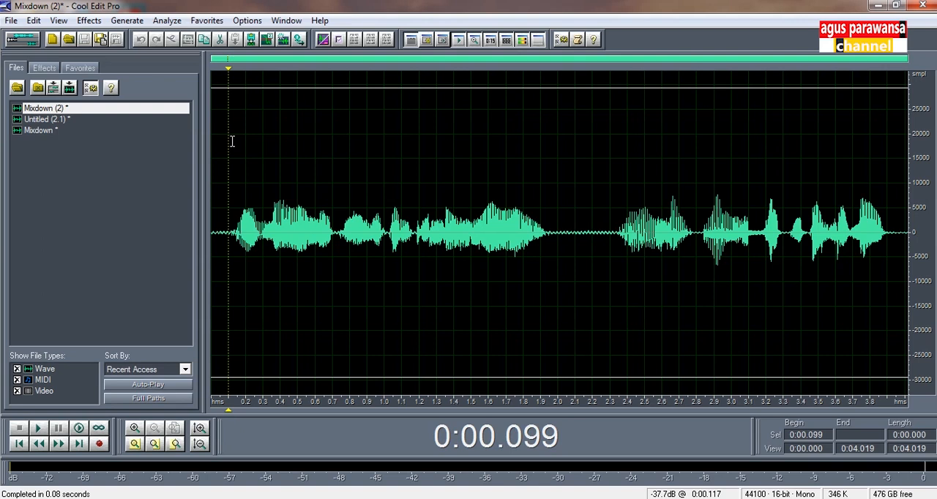